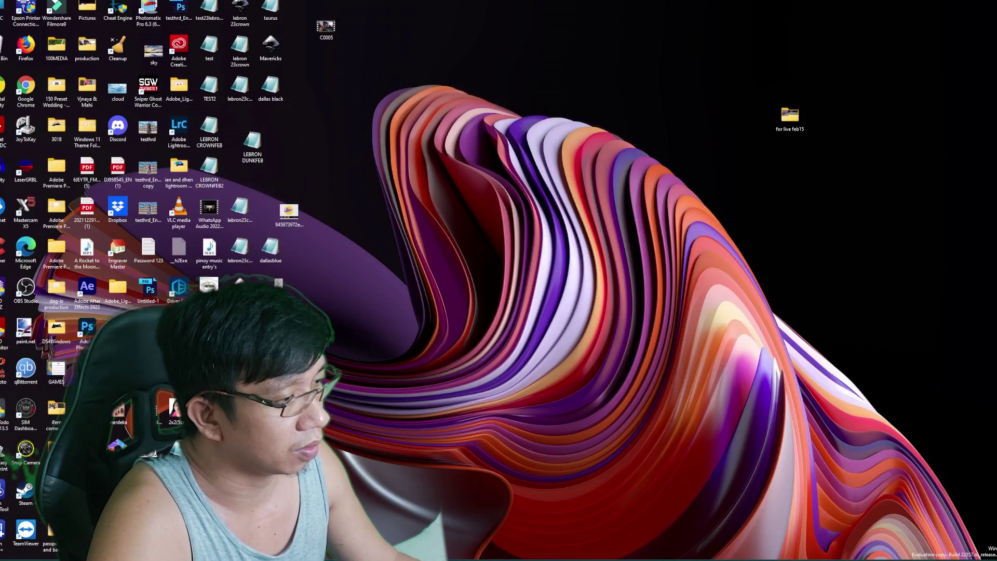
Launch Inkscape from a Windows search for 'ink'.
key(super+s)
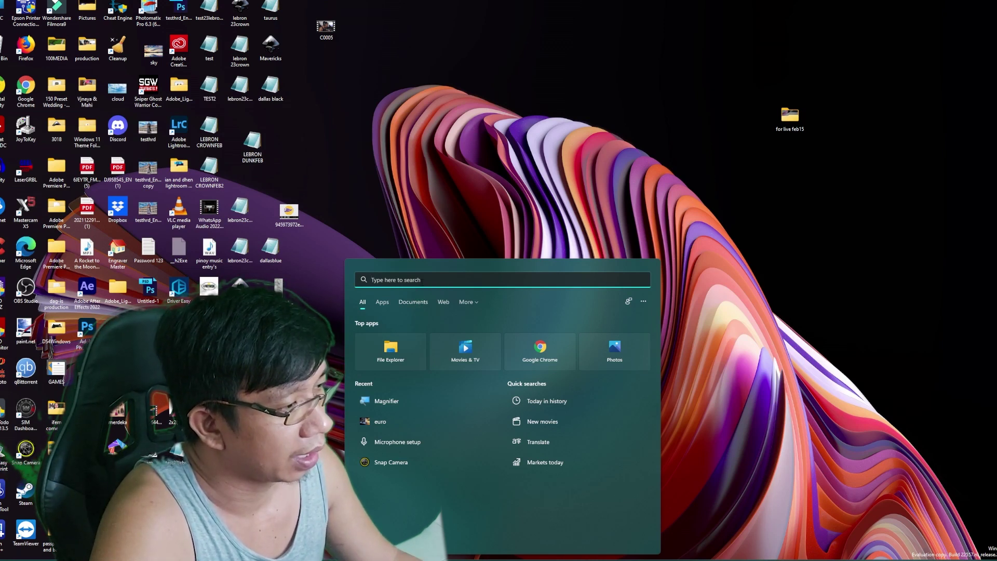
text(ink)
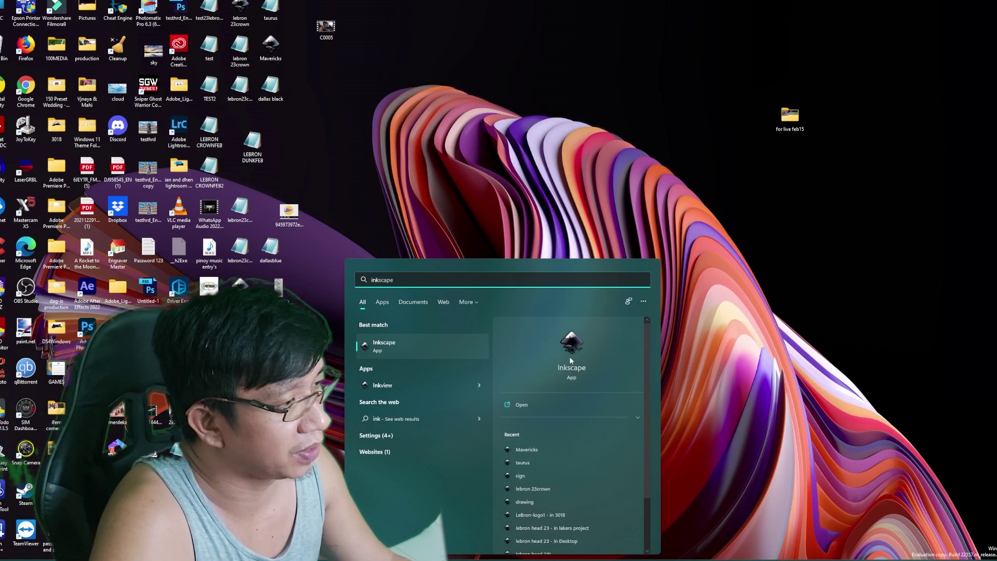
click(577, 355)
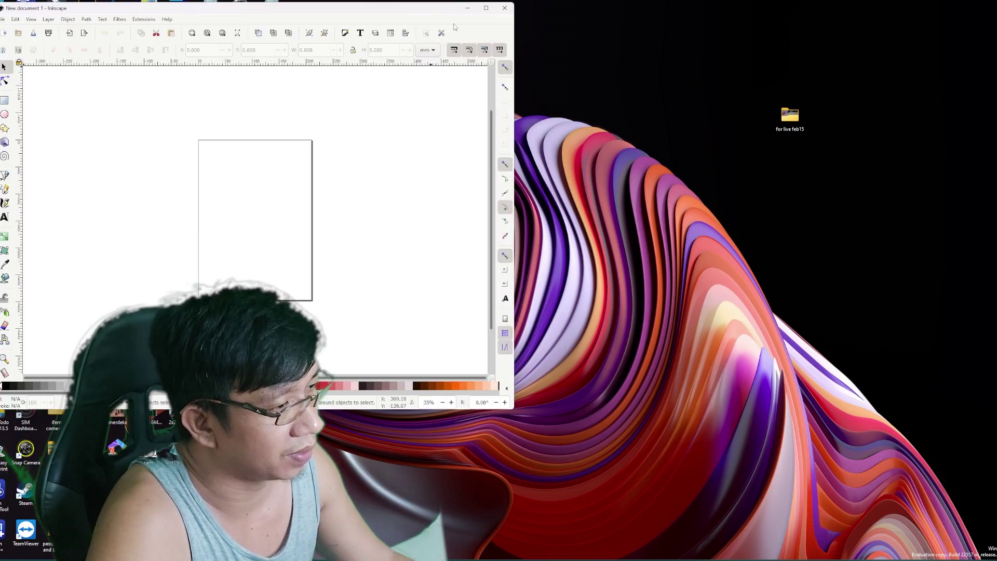
Maximize the blank Inkscape document window.
click(486, 8)
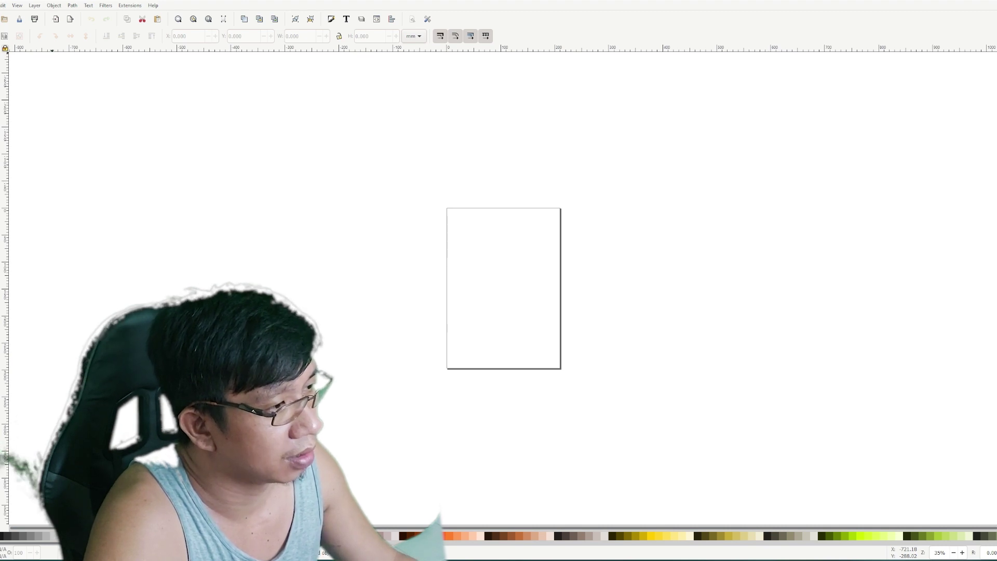
click(1, 5)
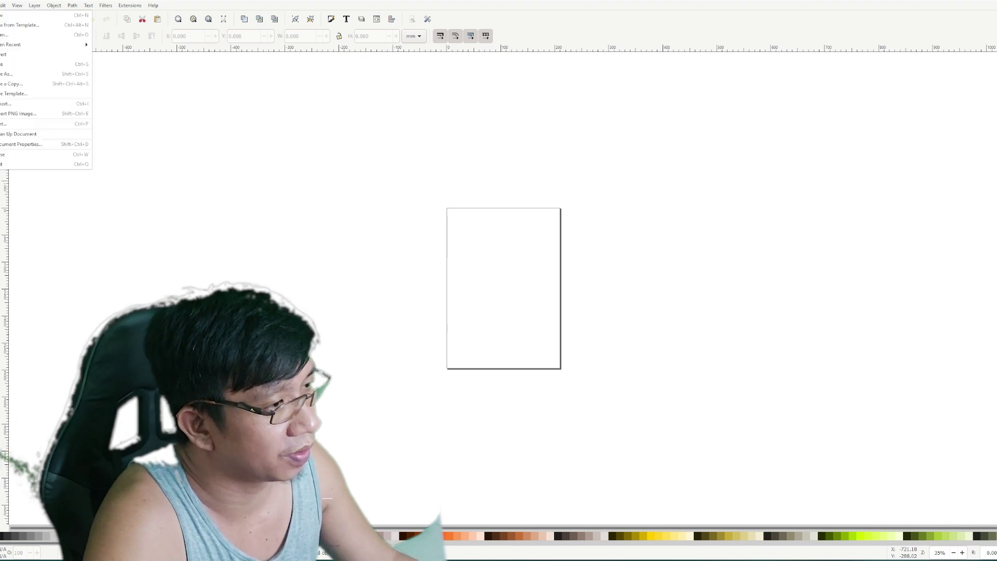
Open the crowned 23 logo PNG from the Desktop, embedding it on import.
click(5, 35)
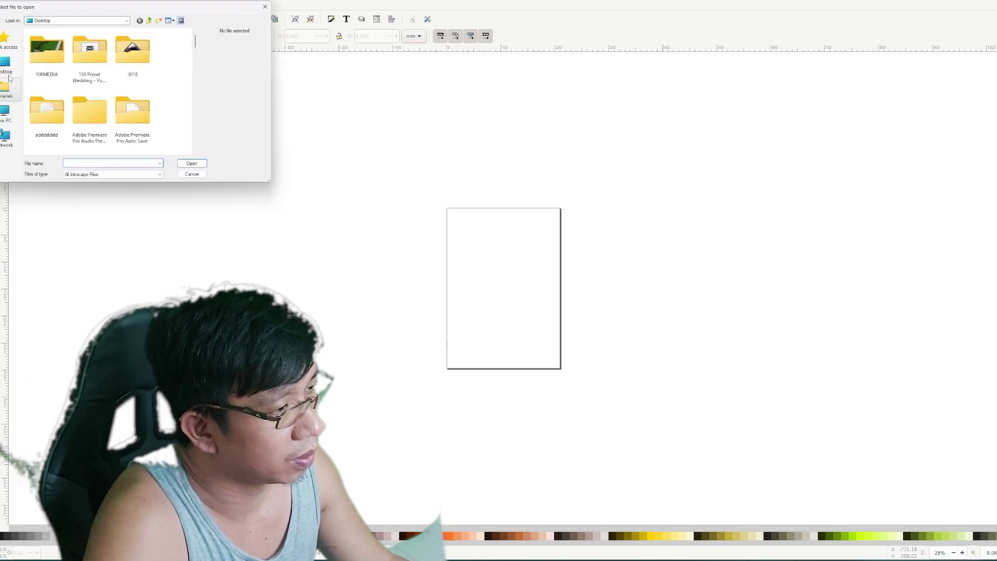
click(8, 65)
scroll(135, 102, down, 5)
scroll(134, 103, down, 10)
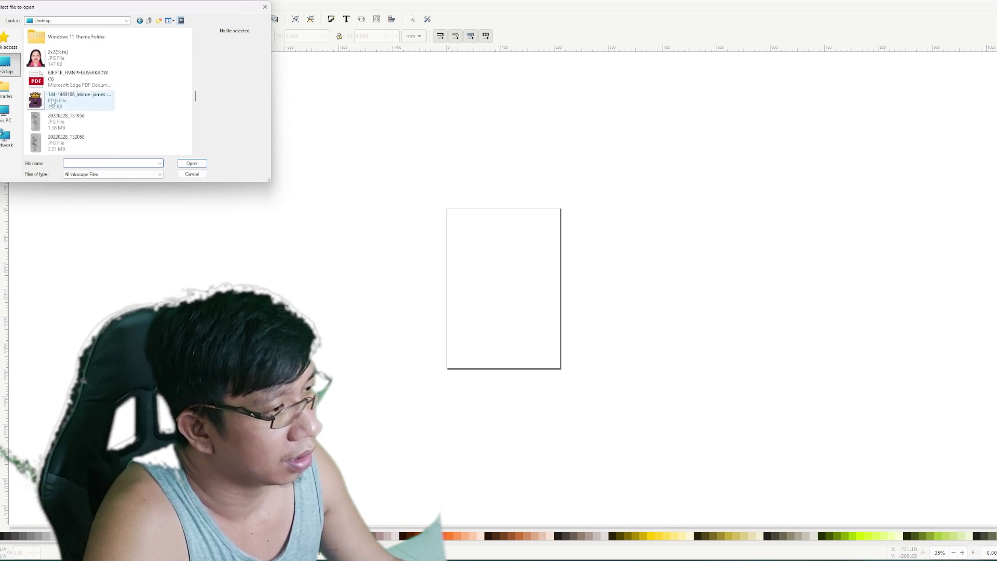
click(60, 101)
click(192, 163)
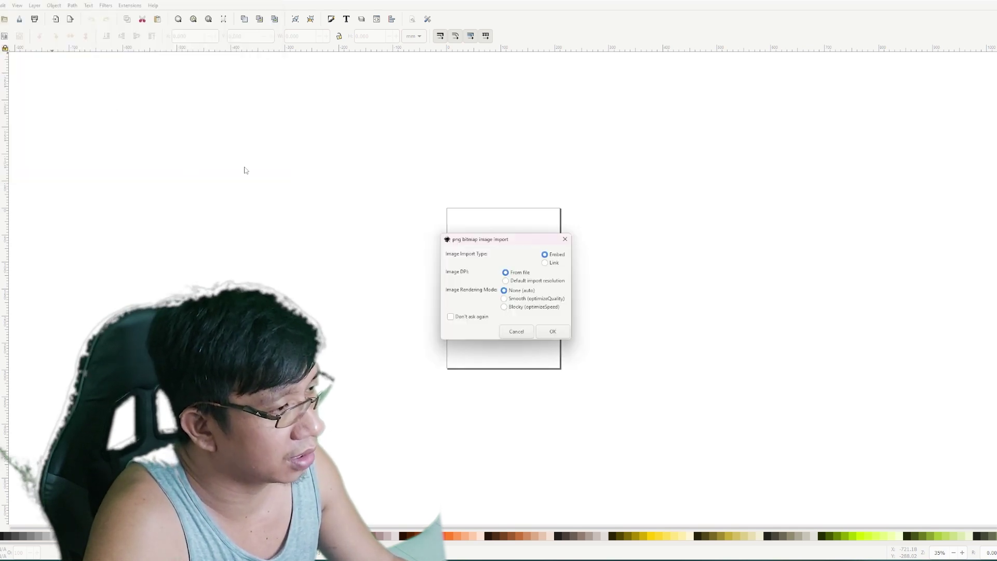
click(553, 332)
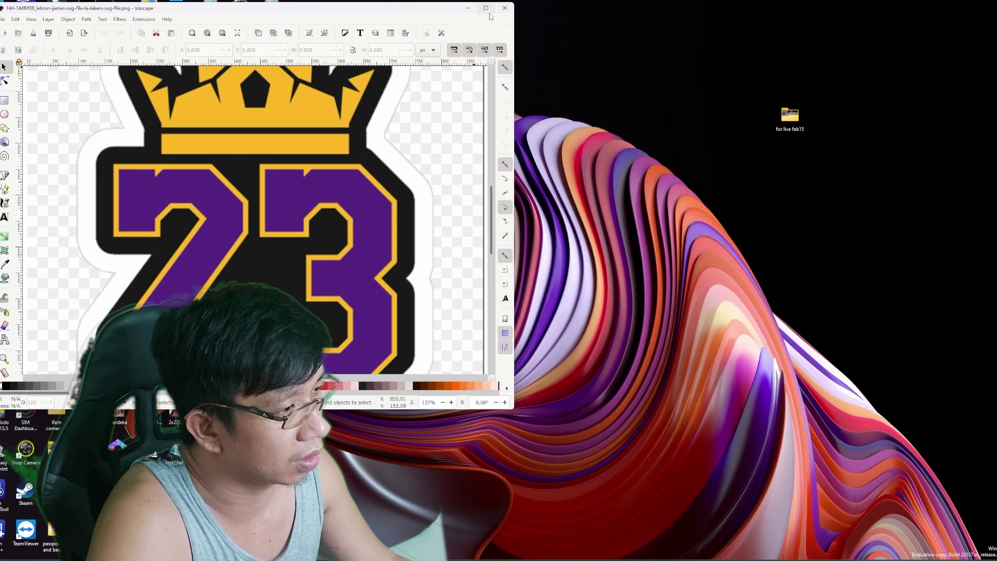
Maximize the window and scale the logo image down slightly from its corner.
click(484, 10)
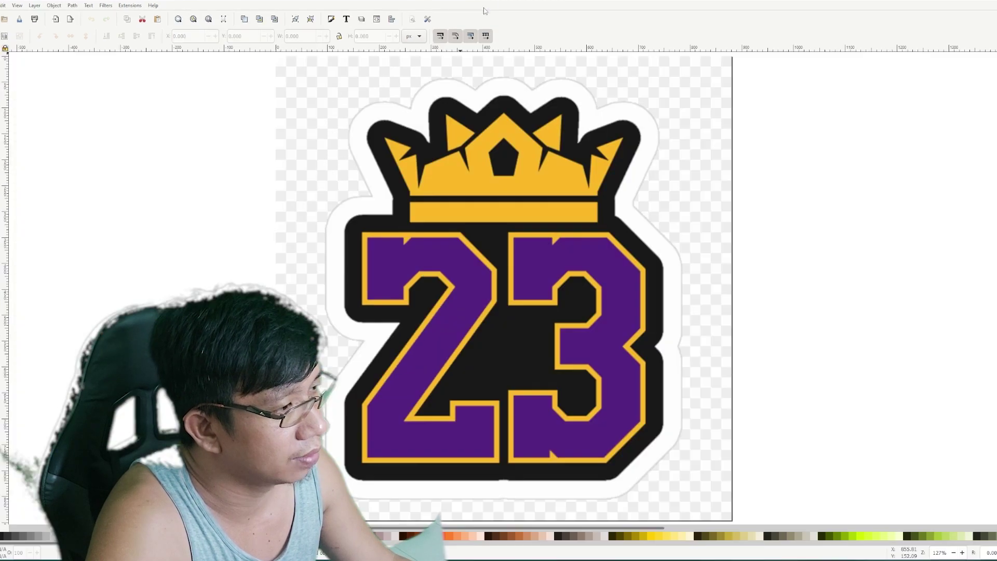
click(507, 281)
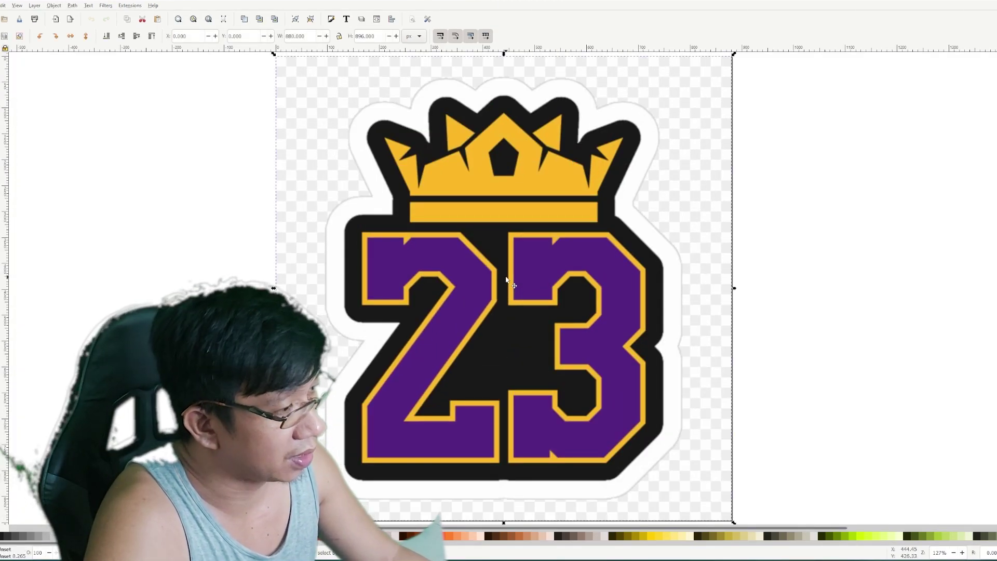
scroll(508, 279, down, 3)
scroll(510, 279, up, 6)
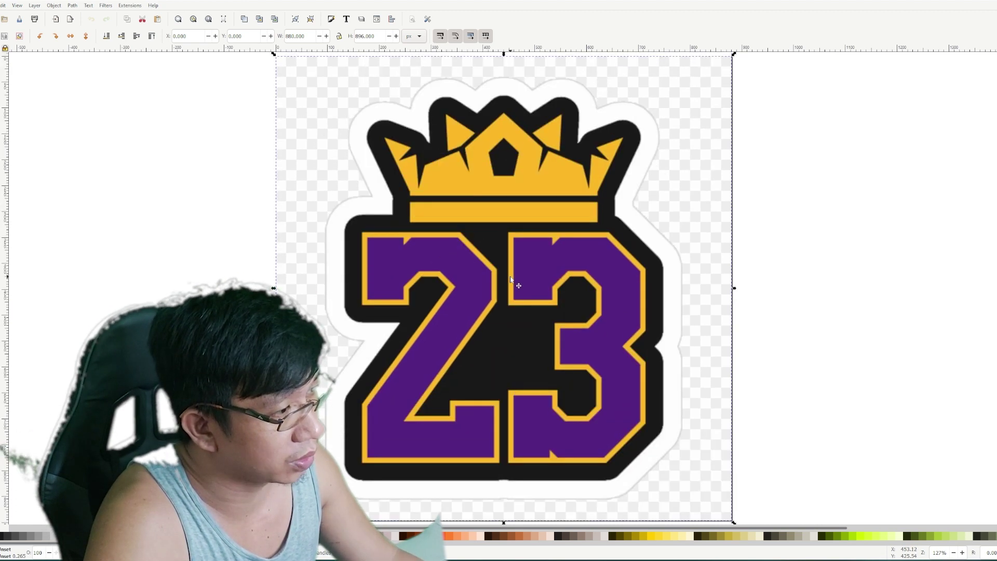
scroll(510, 277, down, 3)
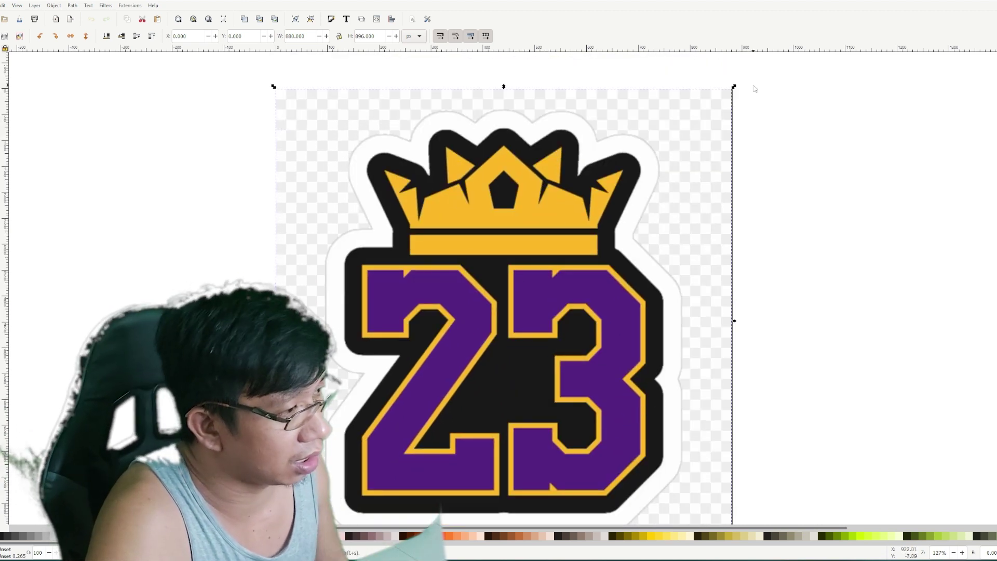
drag(734, 88, 610, 250)
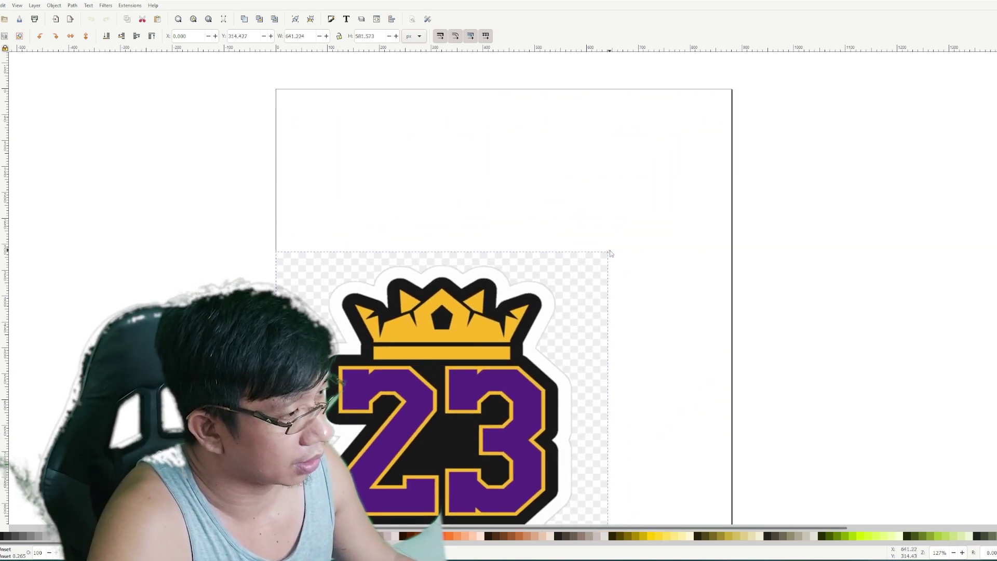
Move the logo up into the middle of the page.
drag(409, 406, 447, 354)
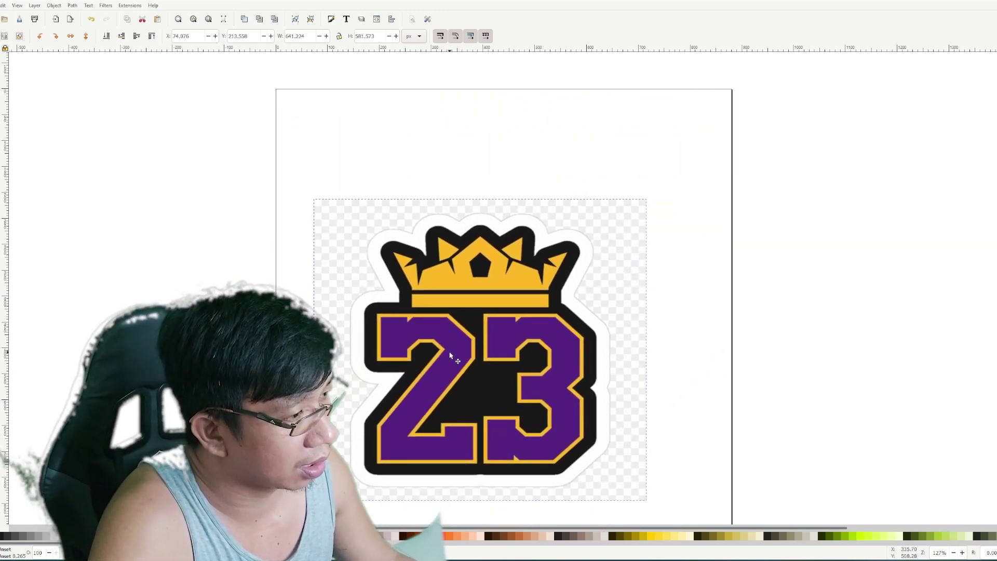
scroll(772, 376, down, 2)
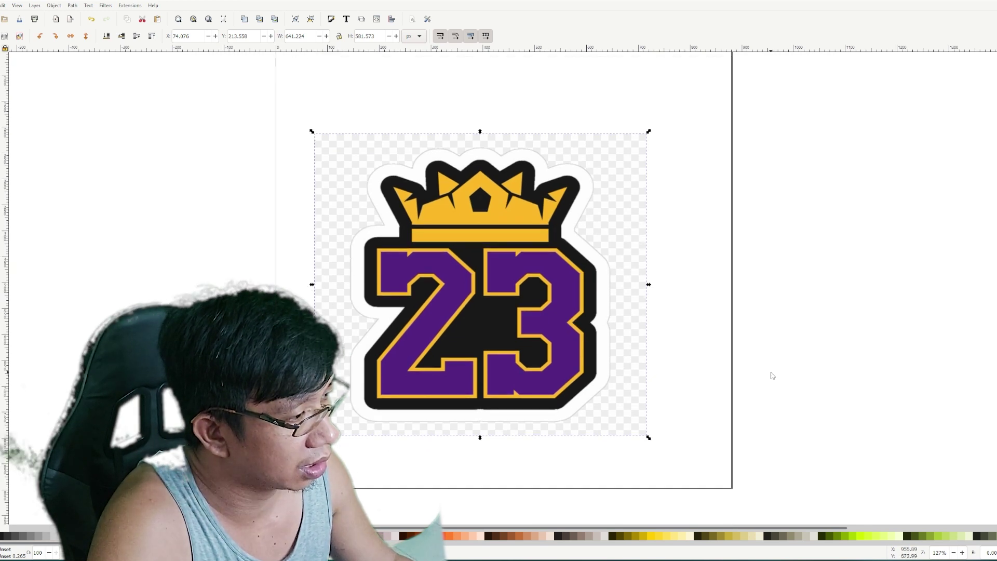
scroll(769, 373, up, 1)
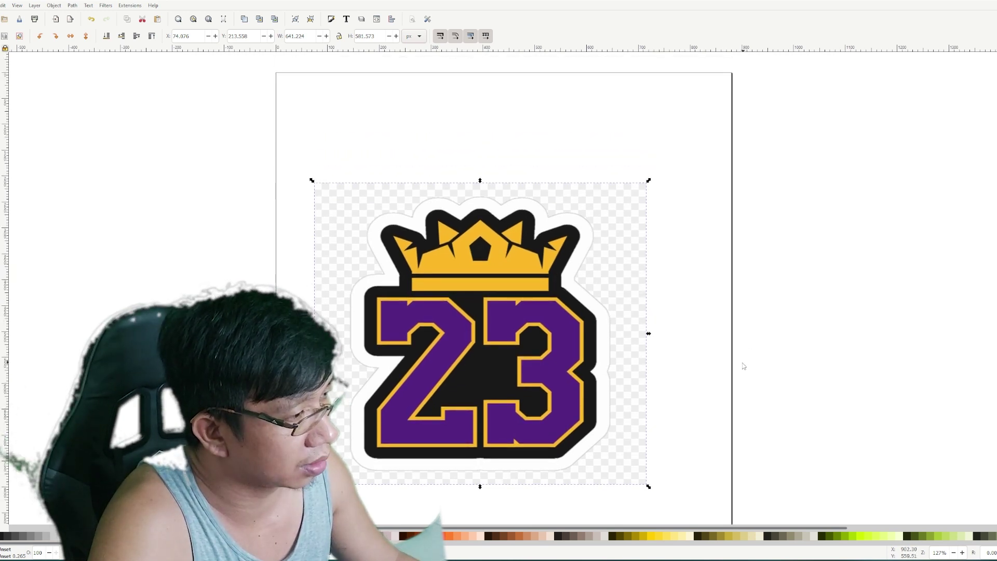
scroll(727, 356, up, 1)
scroll(724, 348, down, 1)
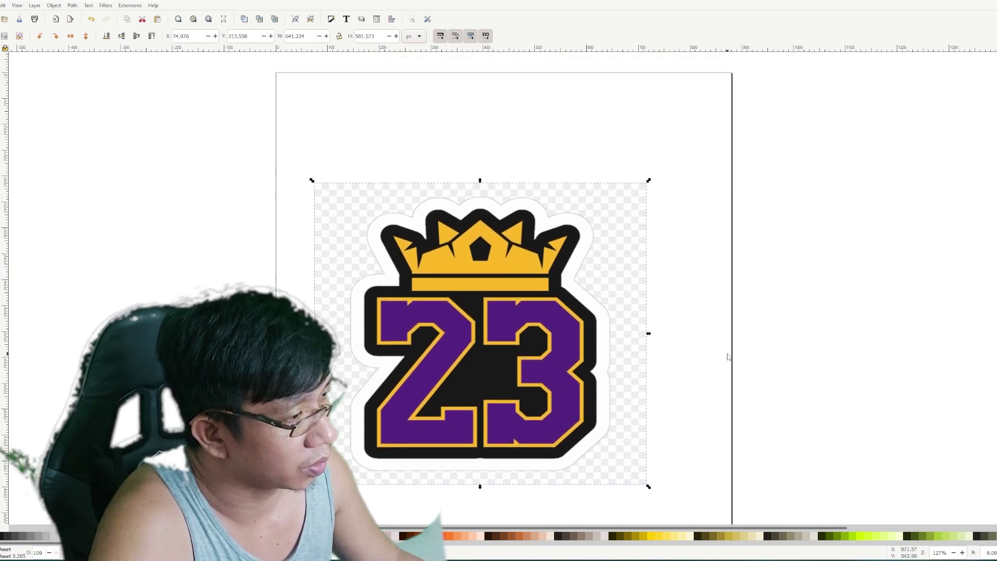
Trace the logo bitmap into grey vector shapes using 8 brightness-step scans.
click(73, 5)
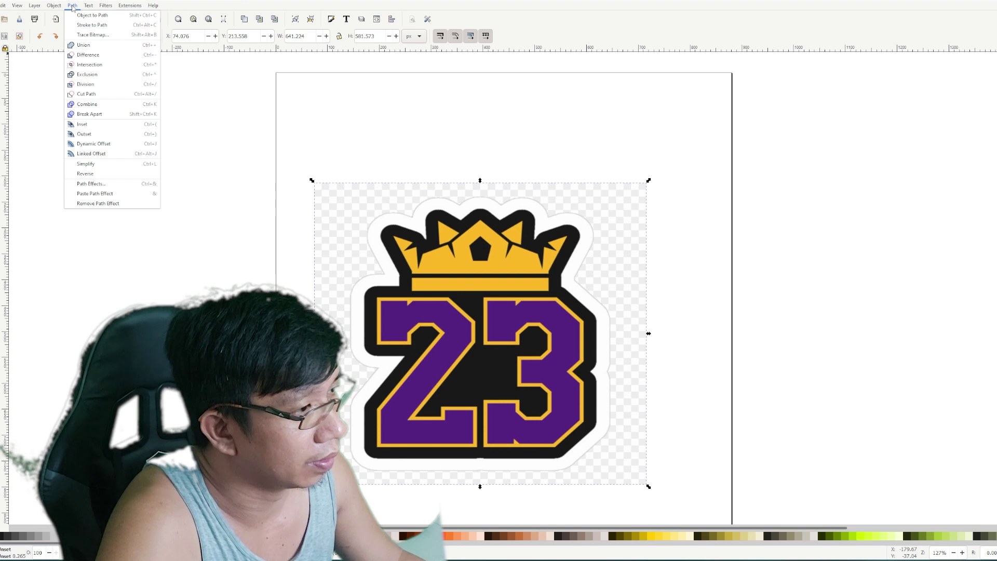
click(96, 35)
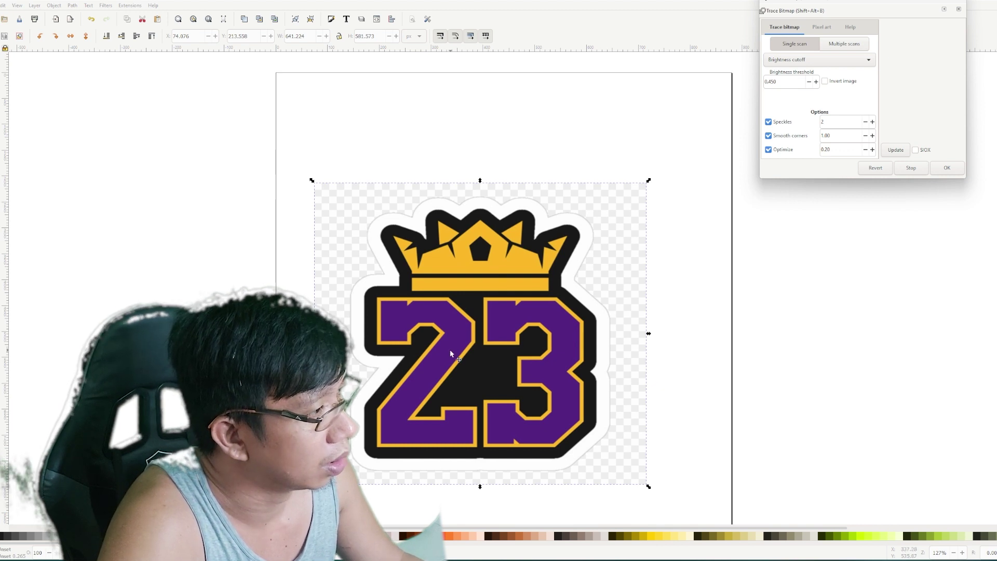
click(846, 46)
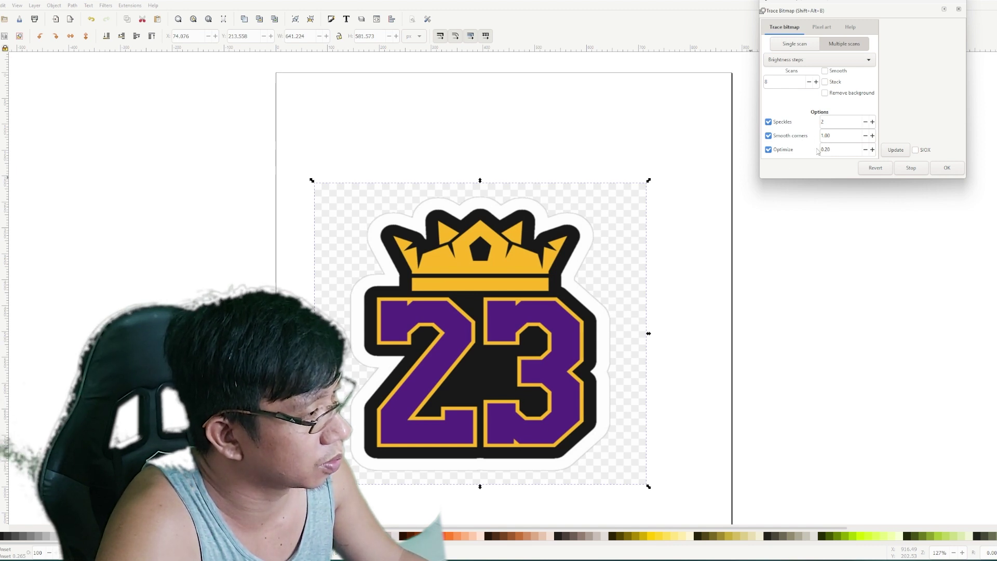
click(947, 169)
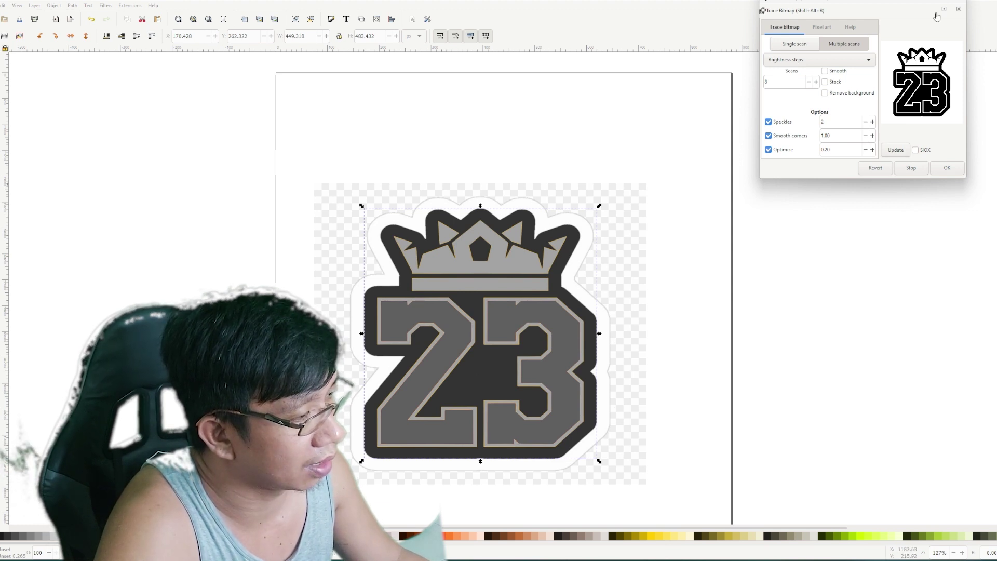
click(957, 2)
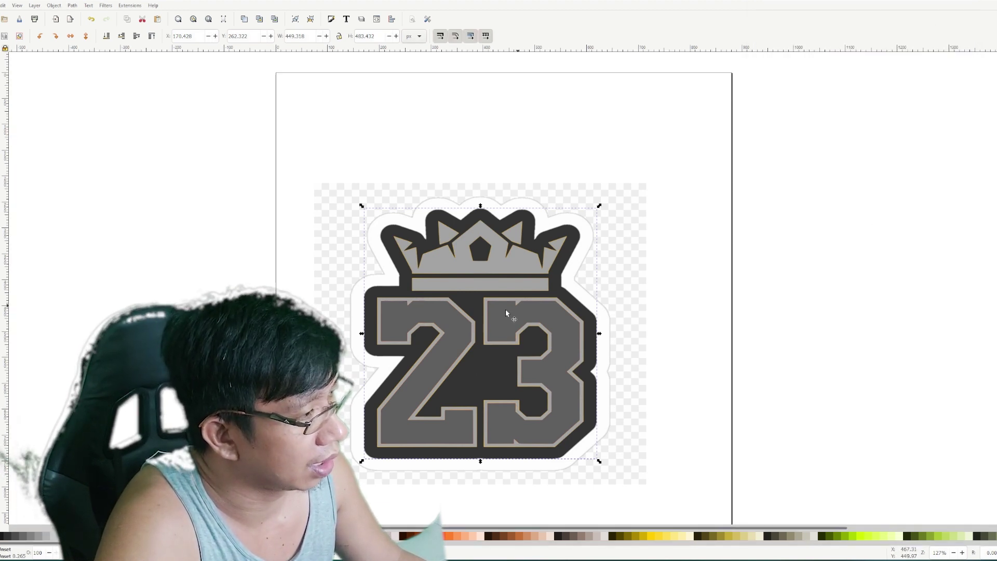
Move the grey trace aside and delete the original colour logo image.
drag(471, 333, 731, 273)
drag(431, 322, 317, 234)
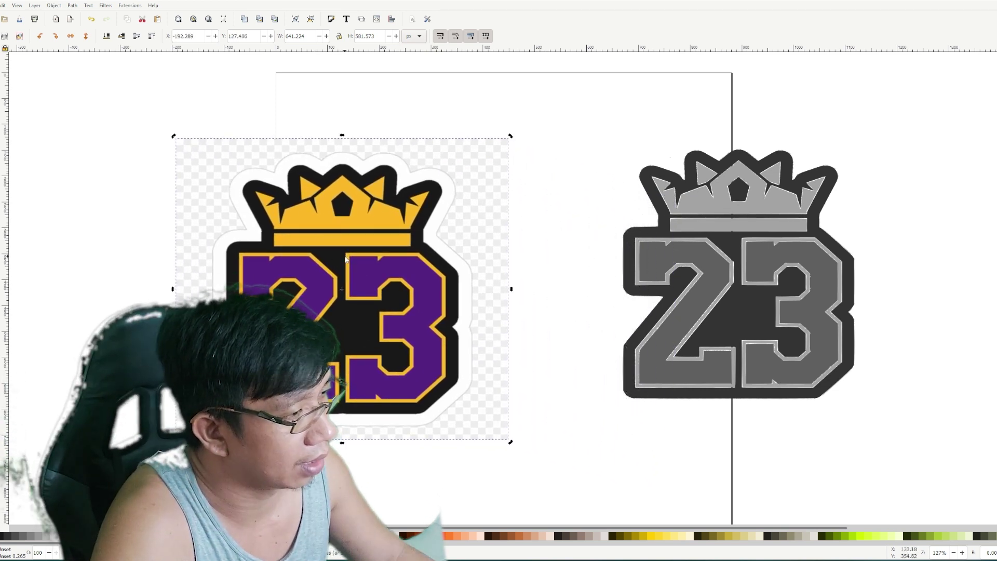
key(Delete)
Move the traced 23 logo back onto the page and inset its outlines slightly.
click(731, 272)
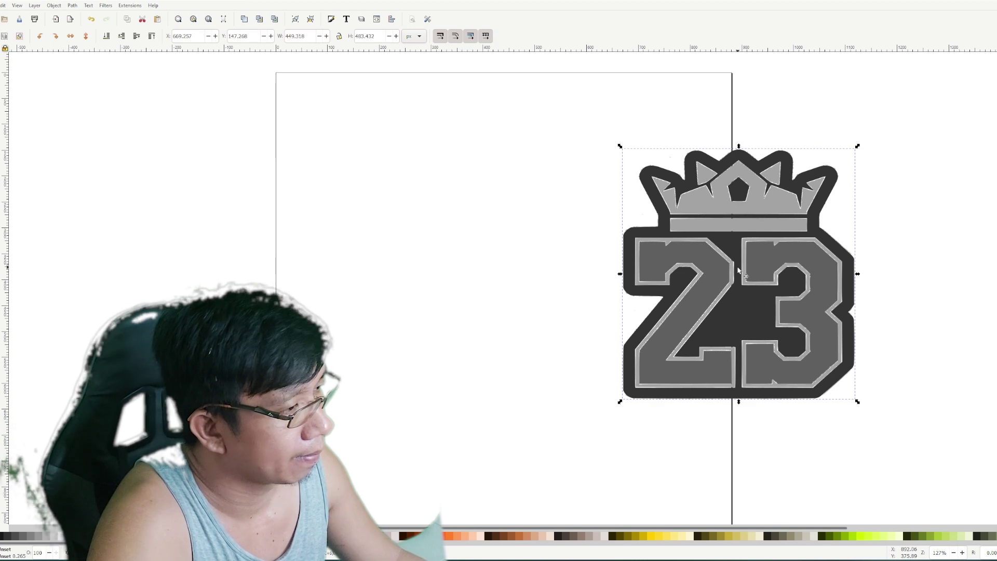
drag(731, 272, 436, 357)
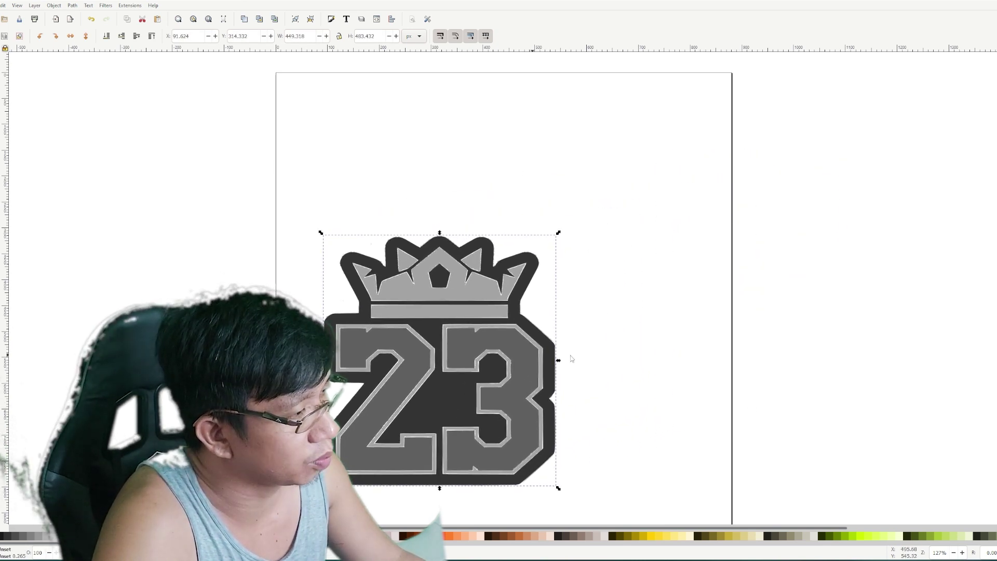
scroll(620, 356, down, 1)
scroll(622, 347, up, 1)
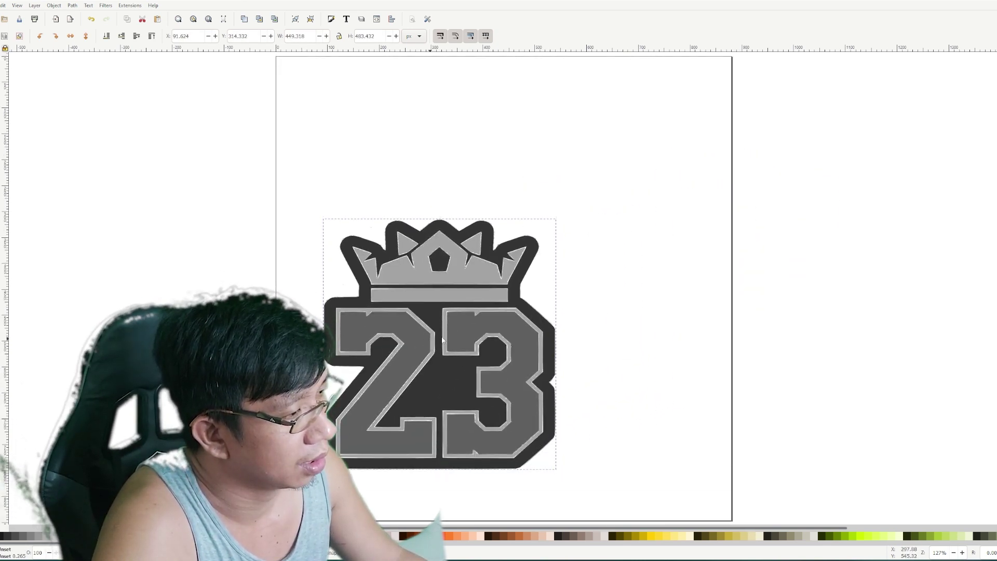
drag(428, 340, 469, 328)
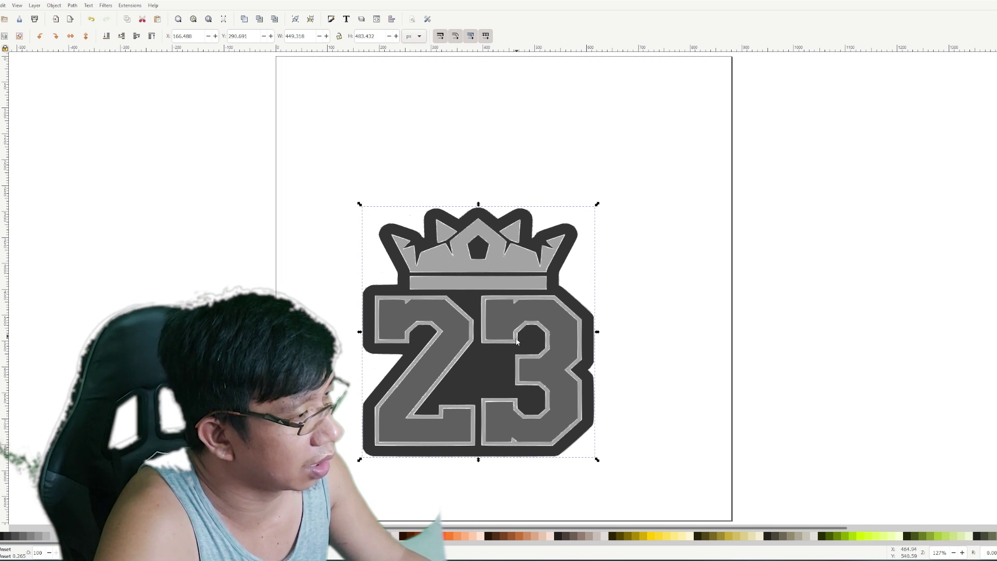
scroll(516, 353, up, 2)
scroll(515, 353, down, 4)
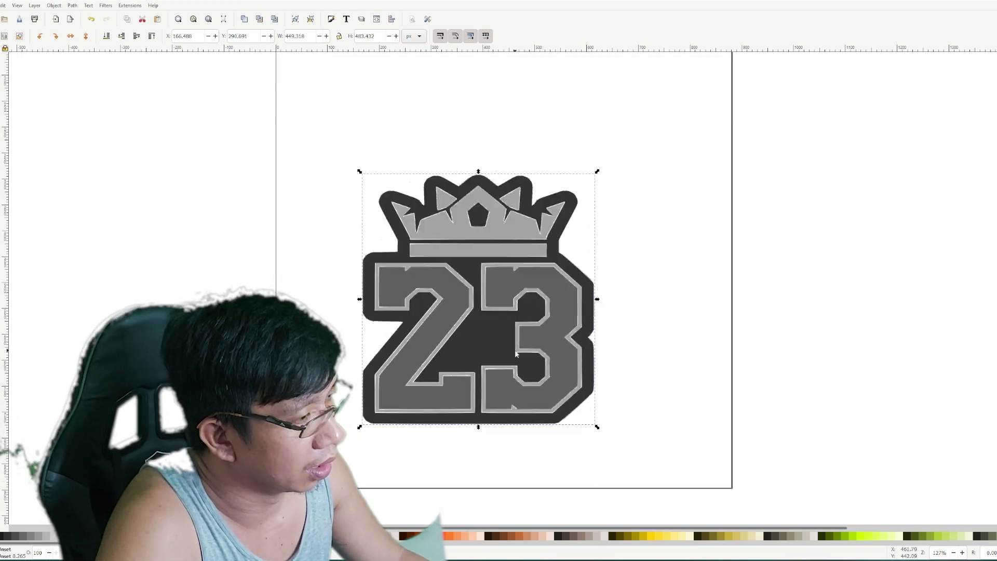
key(ctrl+parenleft)
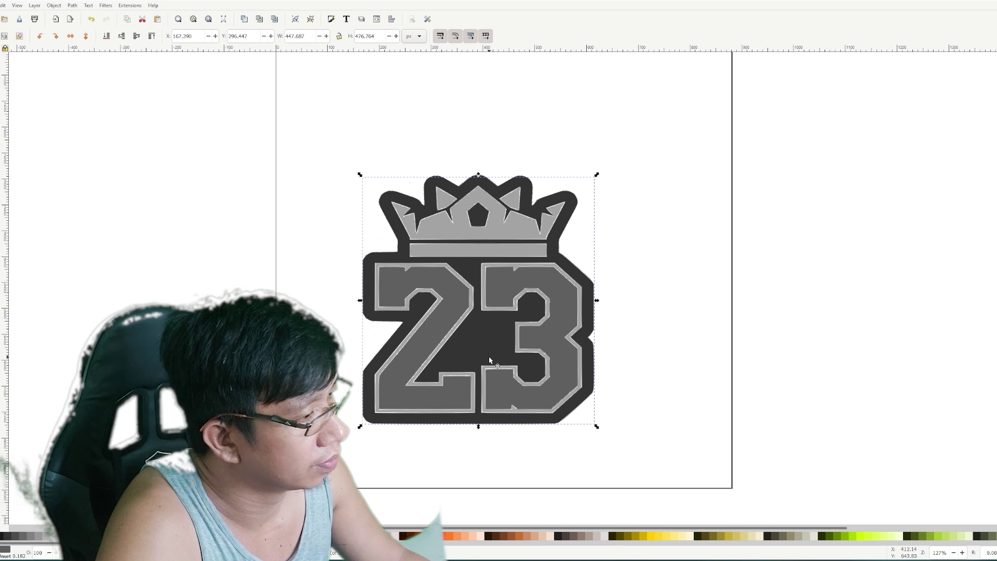
Check the inset logo up close, then bring up File > Save a Copy.
click(962, 553)
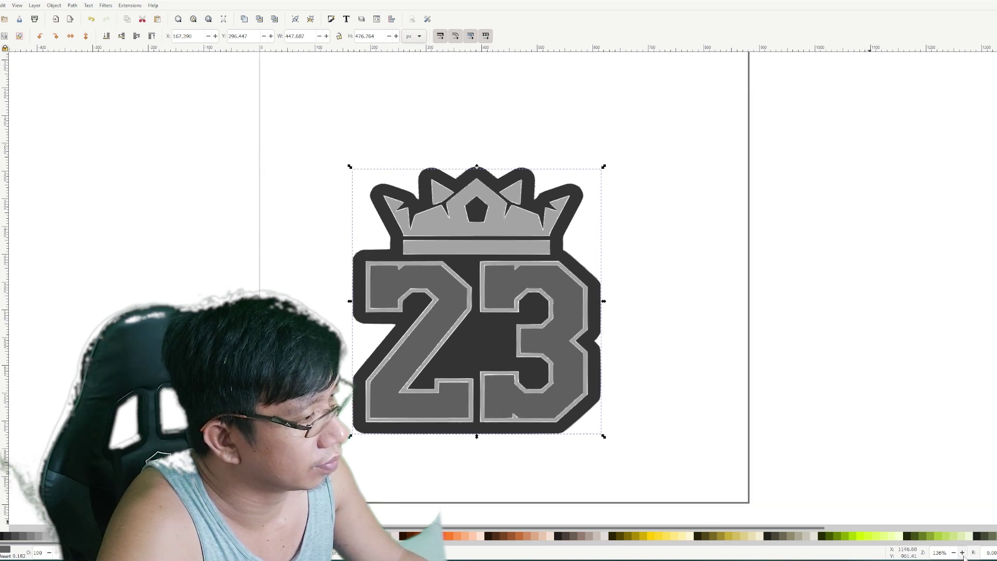
click(962, 553)
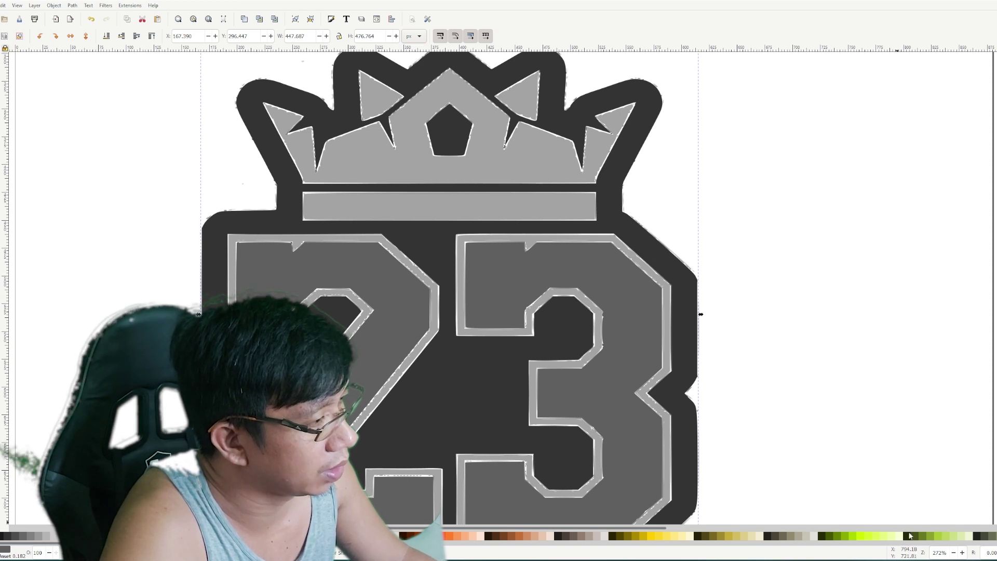
click(953, 552)
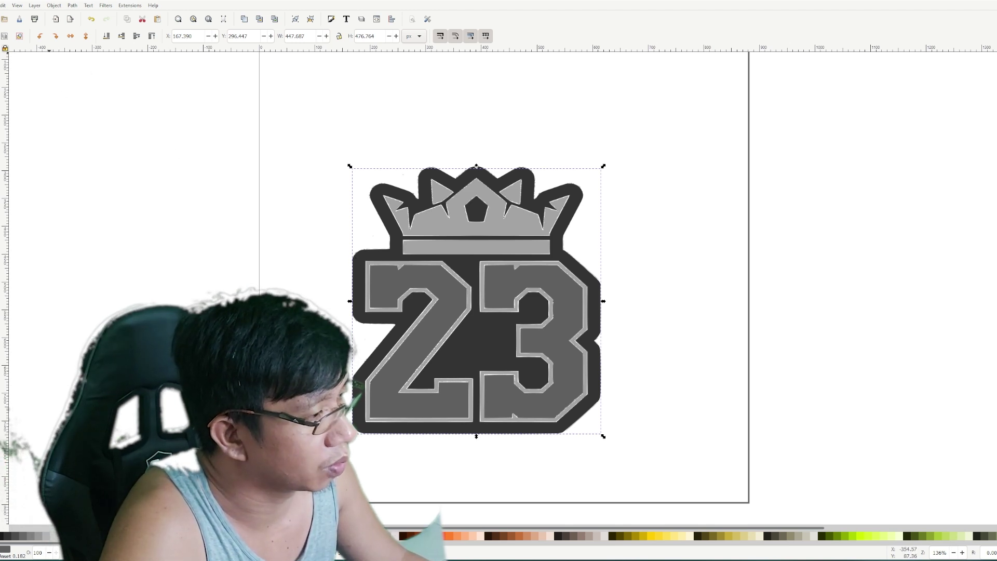
key(alt+f)
key(Down)
key(Down)
key(Down)
key(Down)
key(Down)
key(Down)
key(Down)
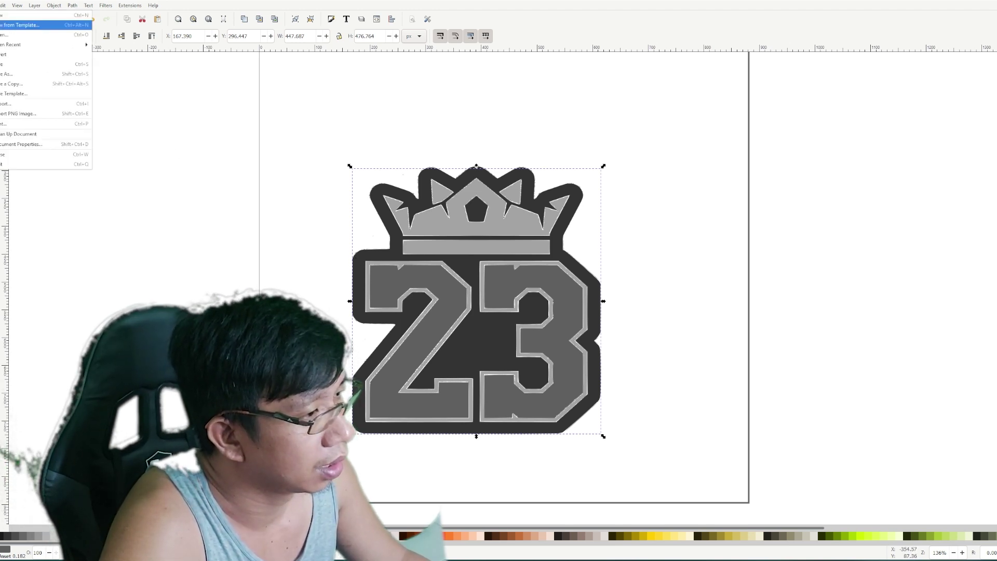
click(2, 84)
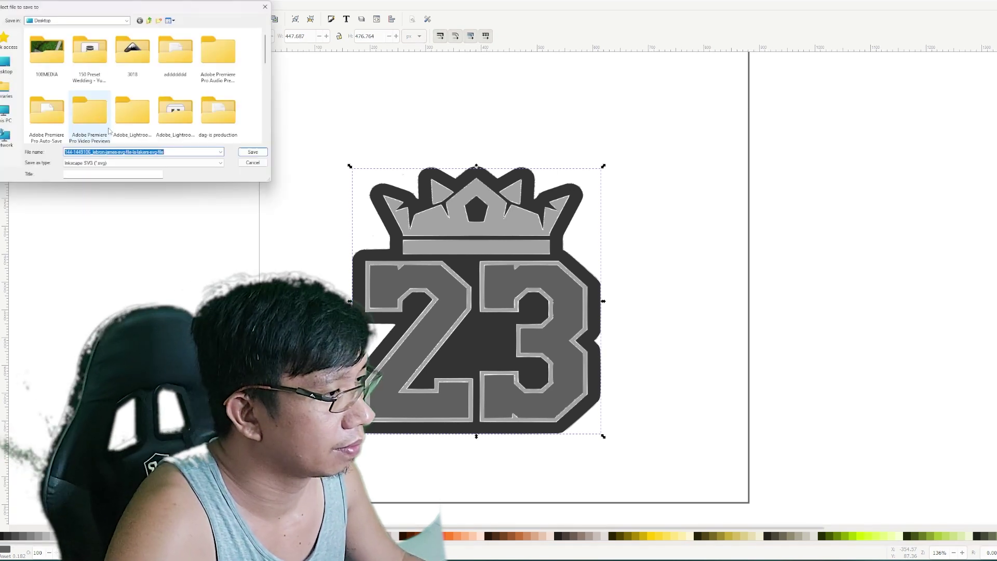
Save the copy as Inkscape SVG '23crown' on the Desktop and minimize Inkscape.
text(23crown)
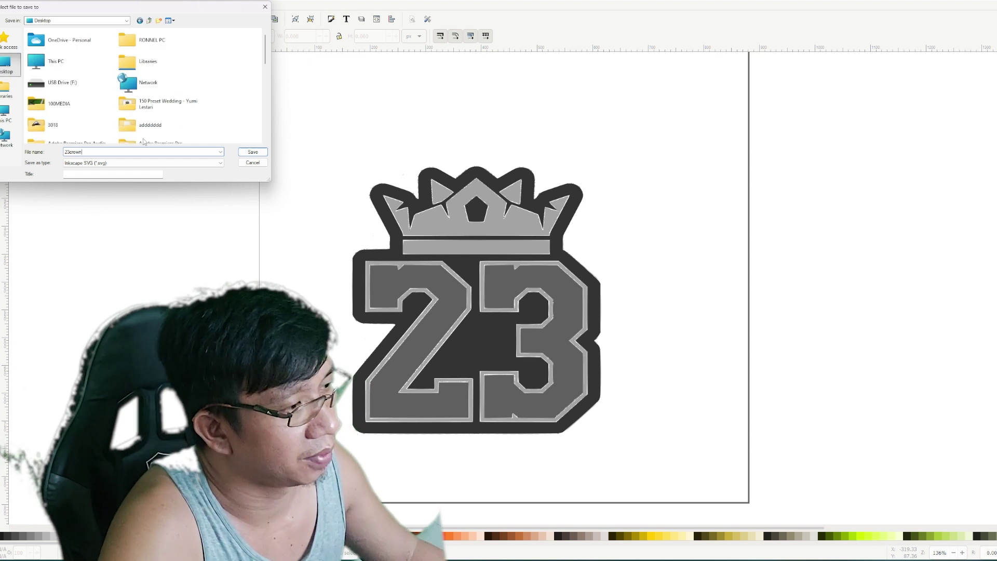
click(253, 151)
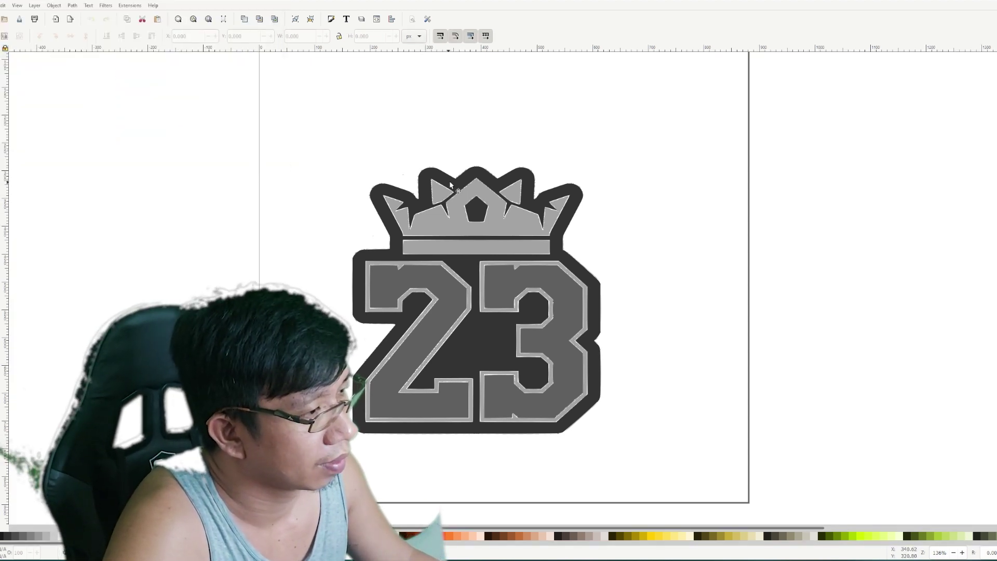
click(980, 2)
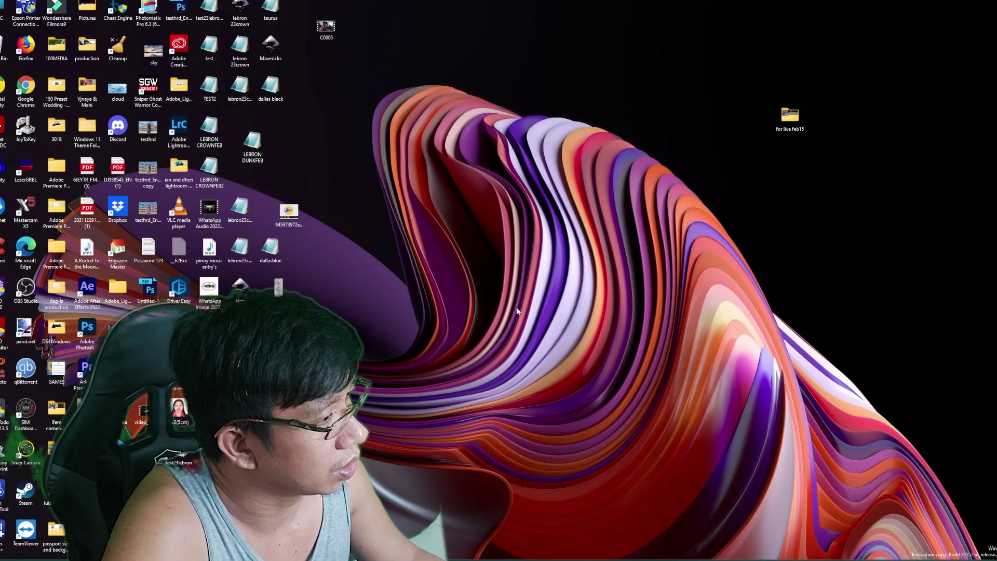
Launch Carbide Create from a Windows search for 'car'.
key(super+s)
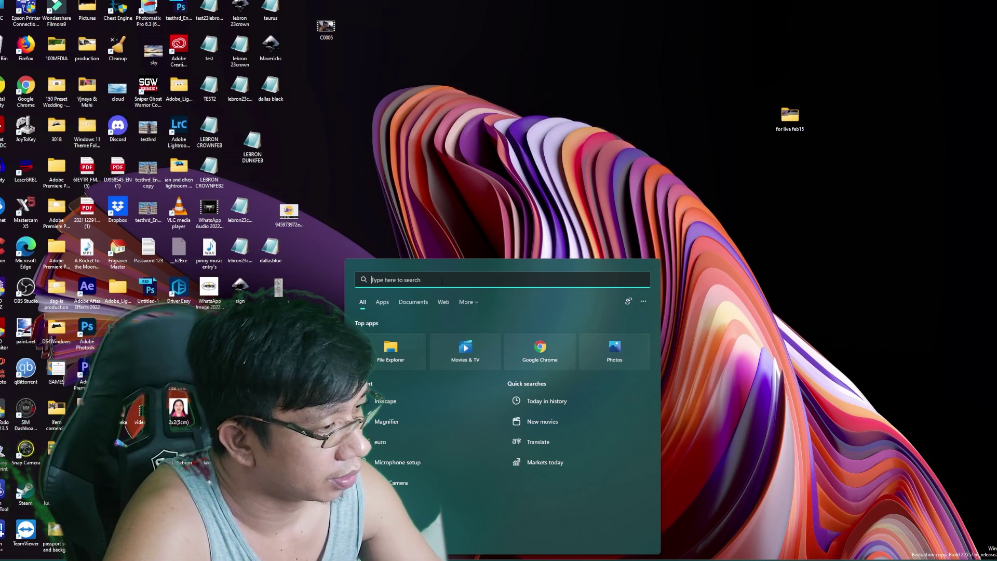
text(carbide Create)
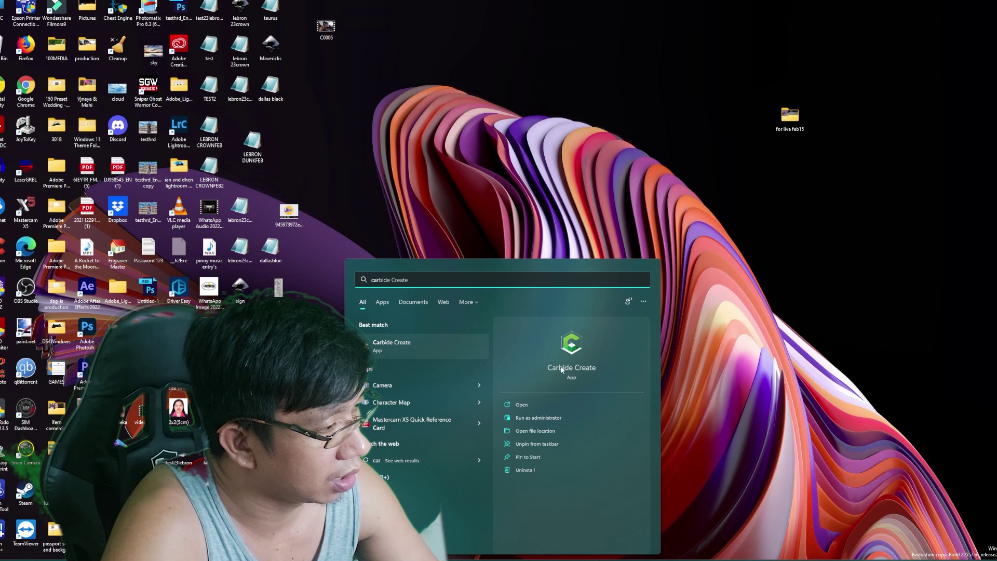
click(572, 352)
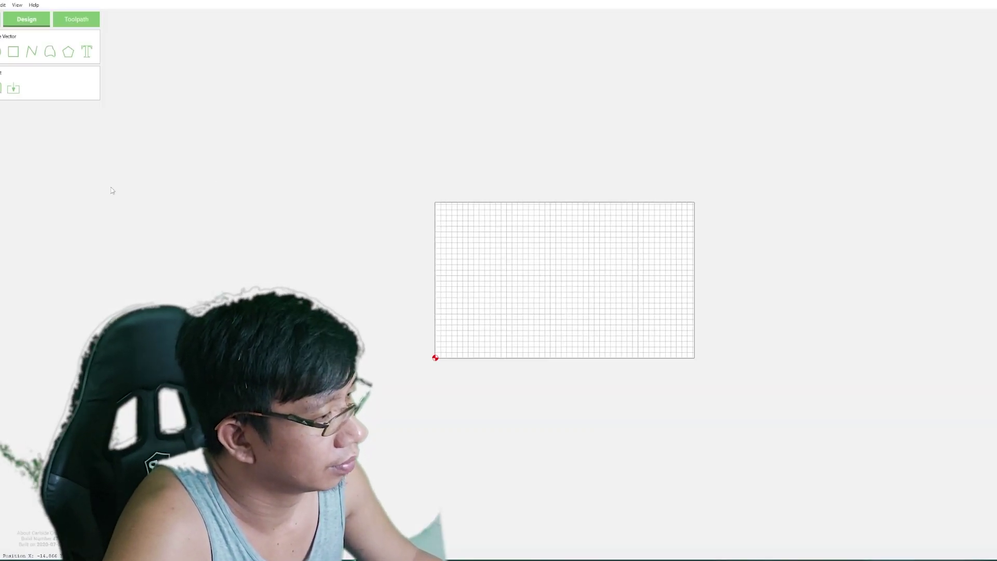
Open the 23crown file from the Desktop in Carbide Create.
key(alt+f)
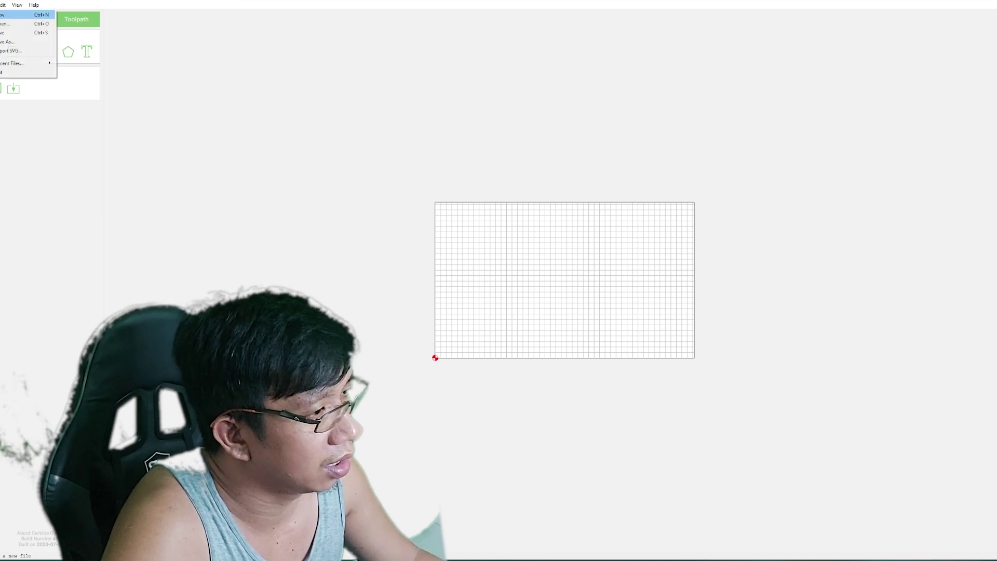
key(Down)
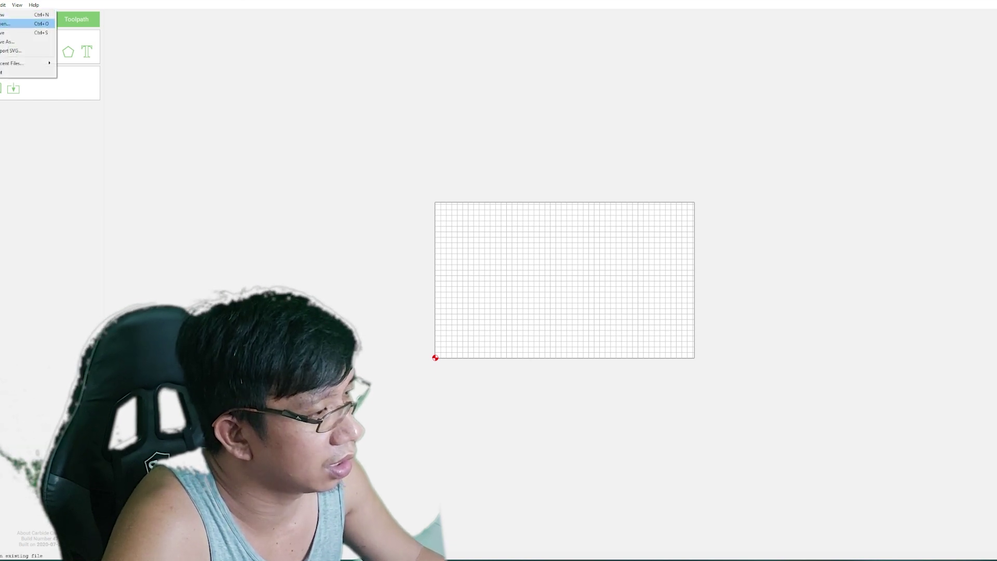
click(1, 24)
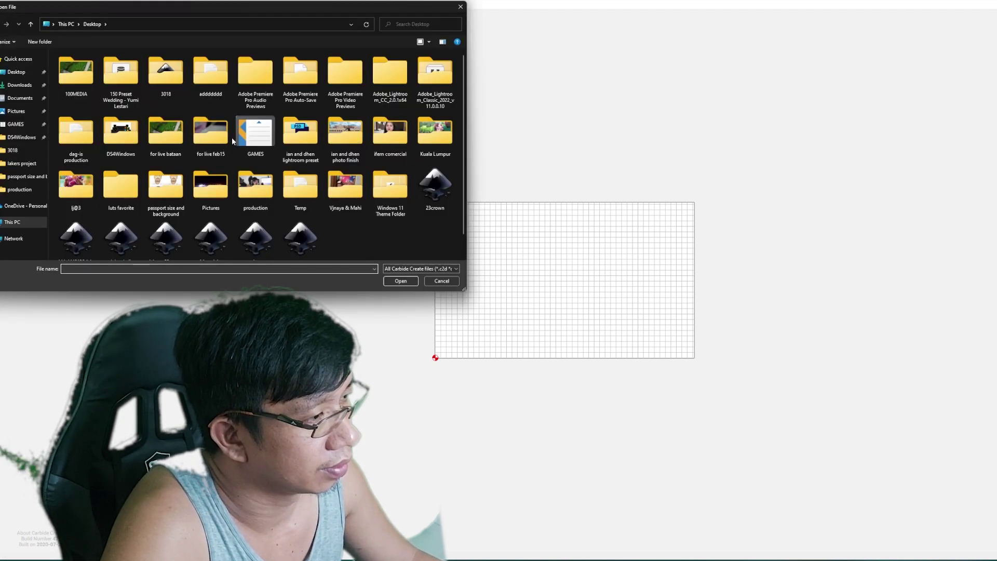
scroll(234, 174, down, 1)
click(434, 165)
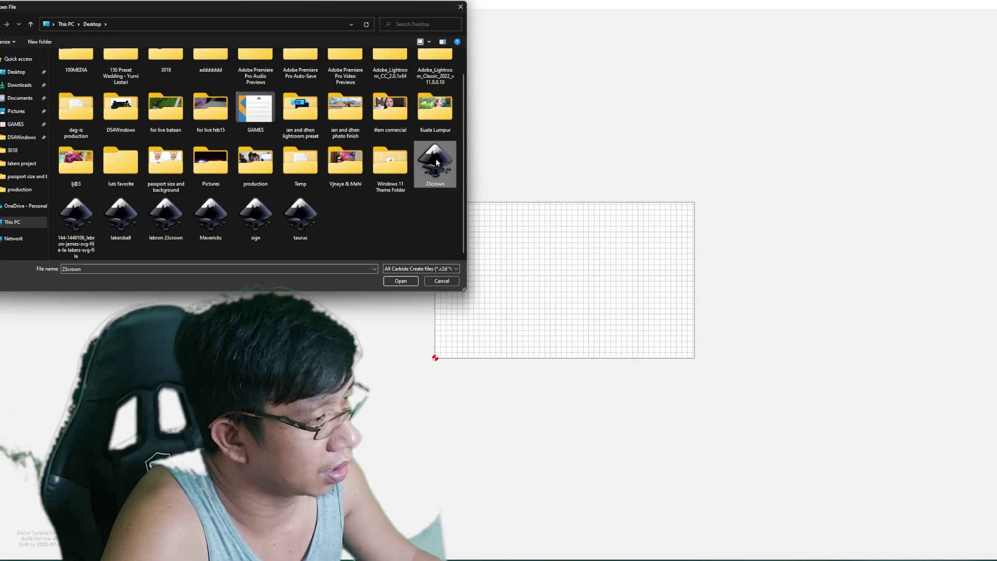
click(400, 280)
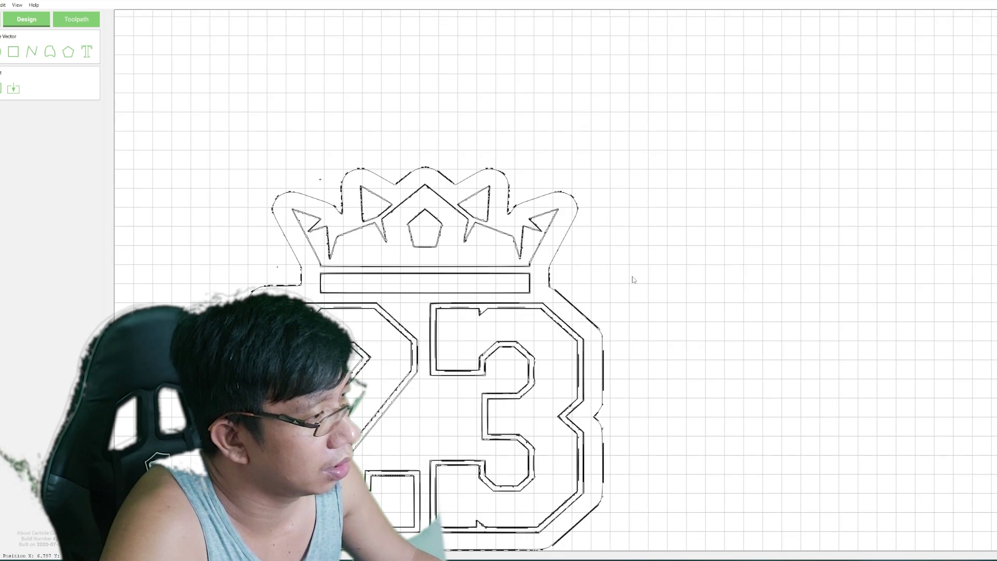
Scale the crowned 23 logo down to about 4.02 × 4.32 in and move it to the workpiece's lower-left corner.
scroll(634, 279, down, 4)
scroll(659, 285, up, 1)
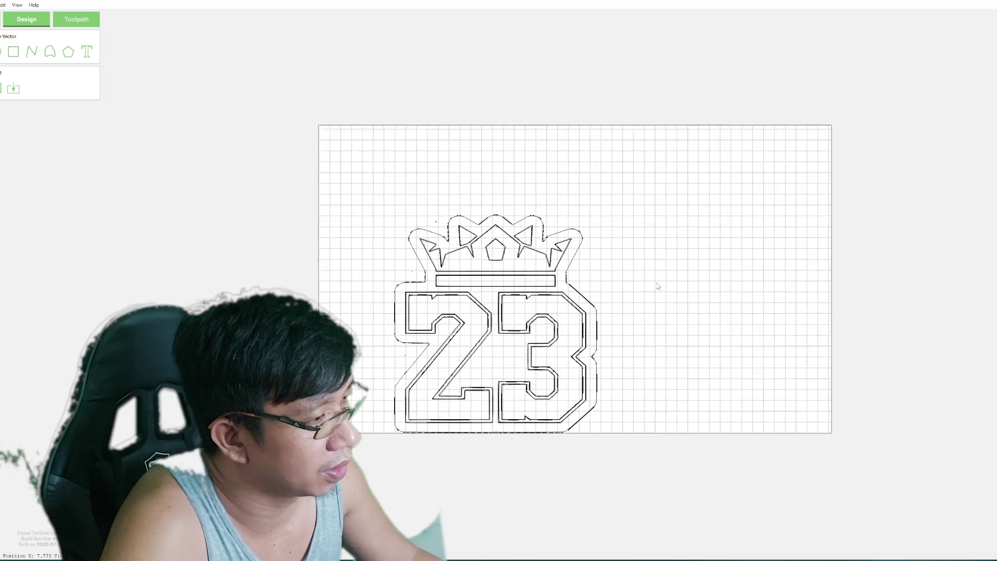
scroll(683, 294, down, 2)
scroll(709, 300, up, 1)
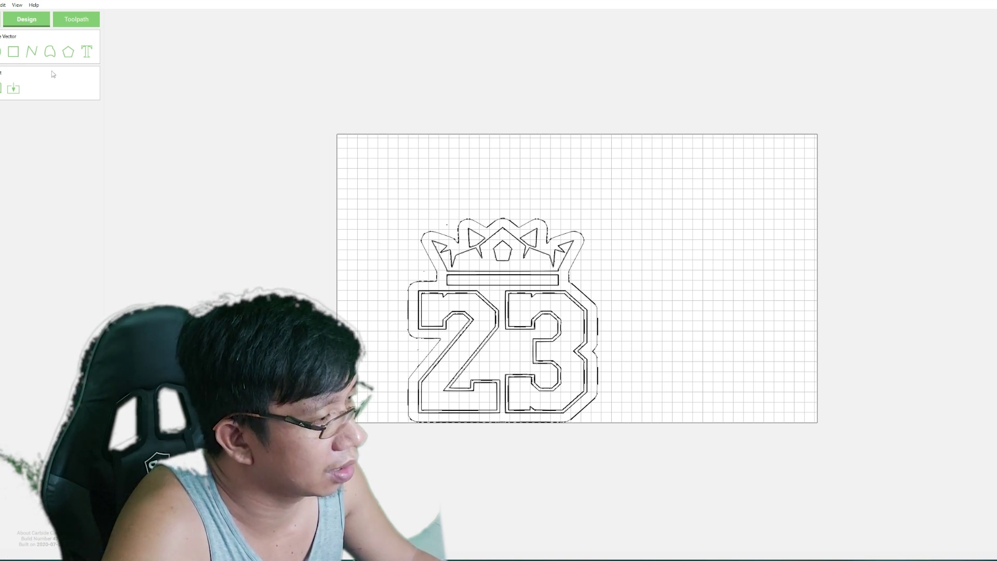
drag(377, 197, 646, 442)
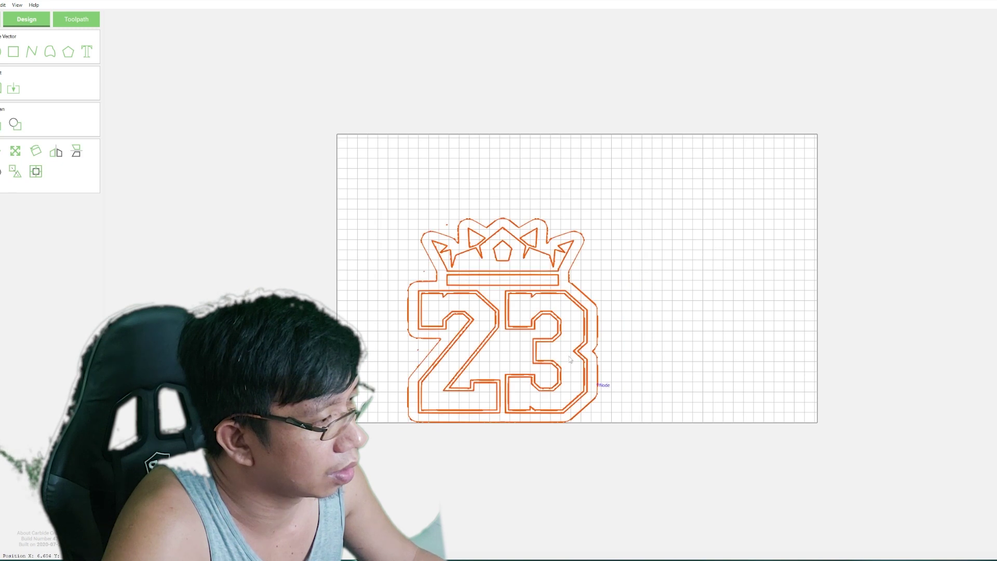
click(15, 150)
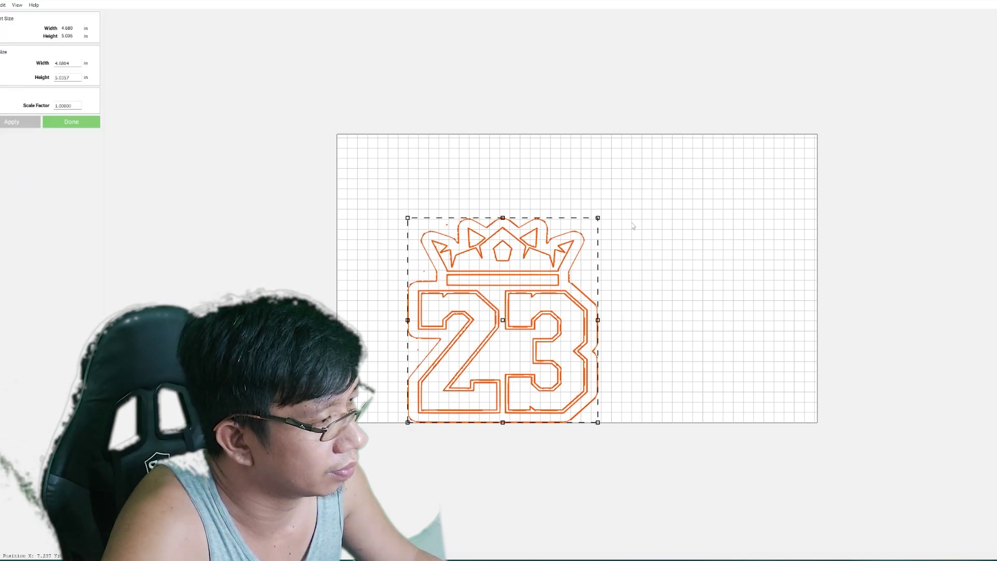
drag(598, 217, 571, 245)
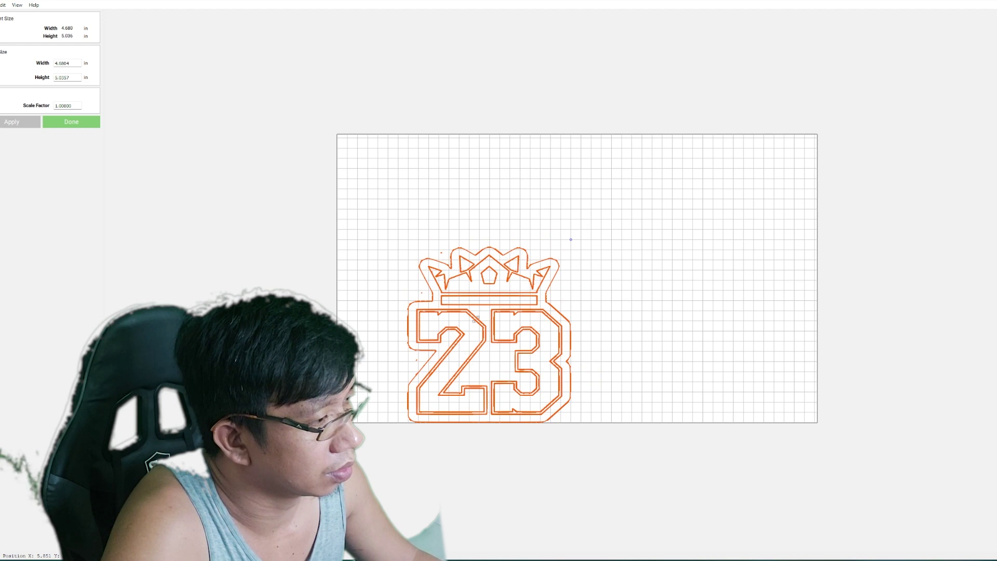
drag(482, 338, 420, 335)
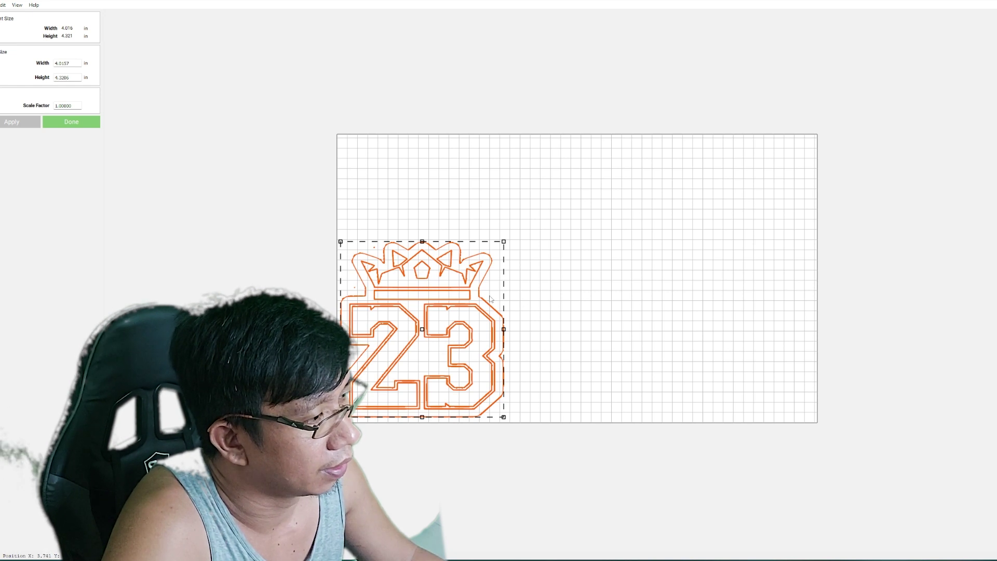
click(546, 280)
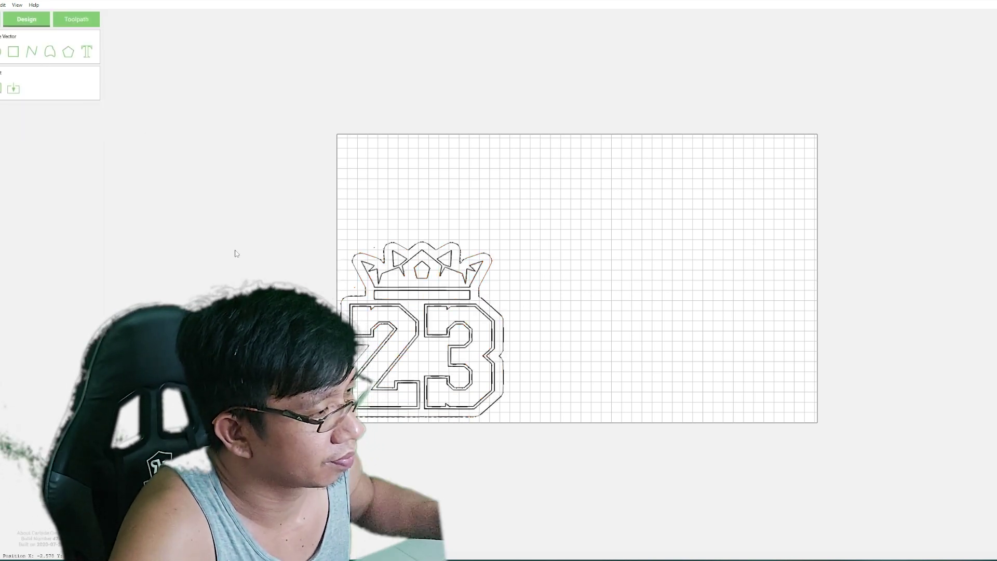
Switch to the Toolpath workspace with only the logo's outer outline selected.
drag(303, 218, 559, 439)
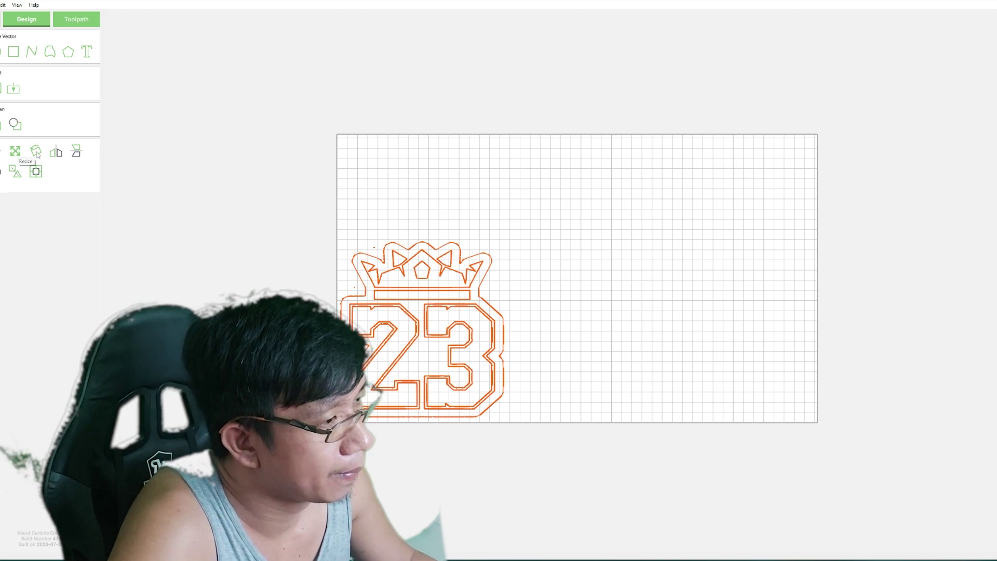
click(87, 22)
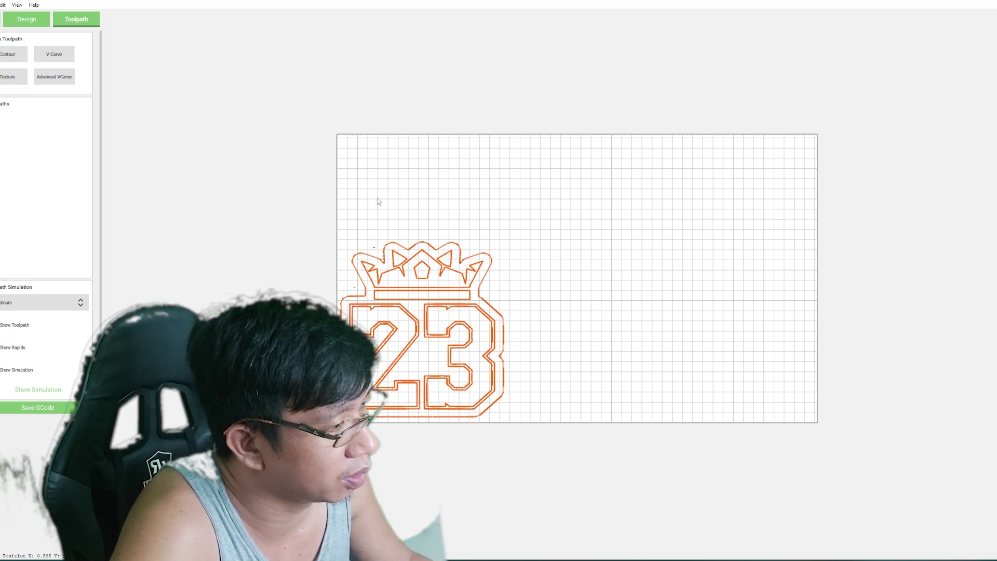
click(579, 205)
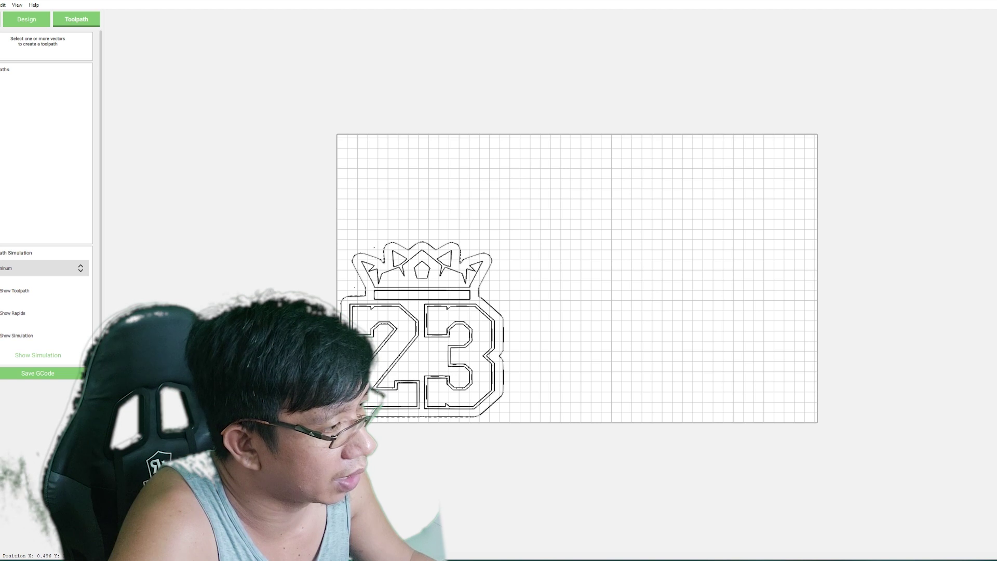
click(341, 363)
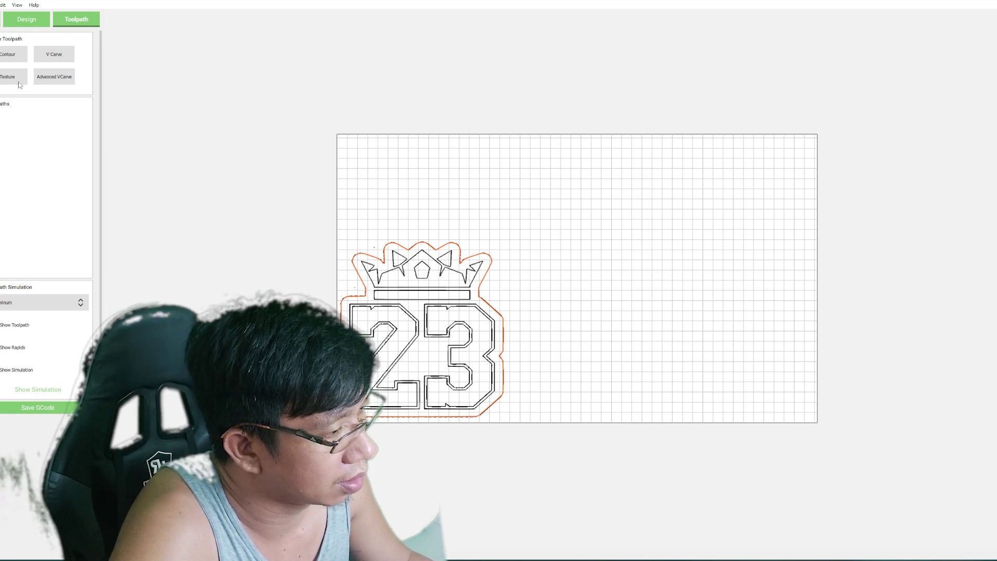
Create Toolpath 1, a contour on the outer outline using the default #102 1/8" tool and depths.
click(8, 56)
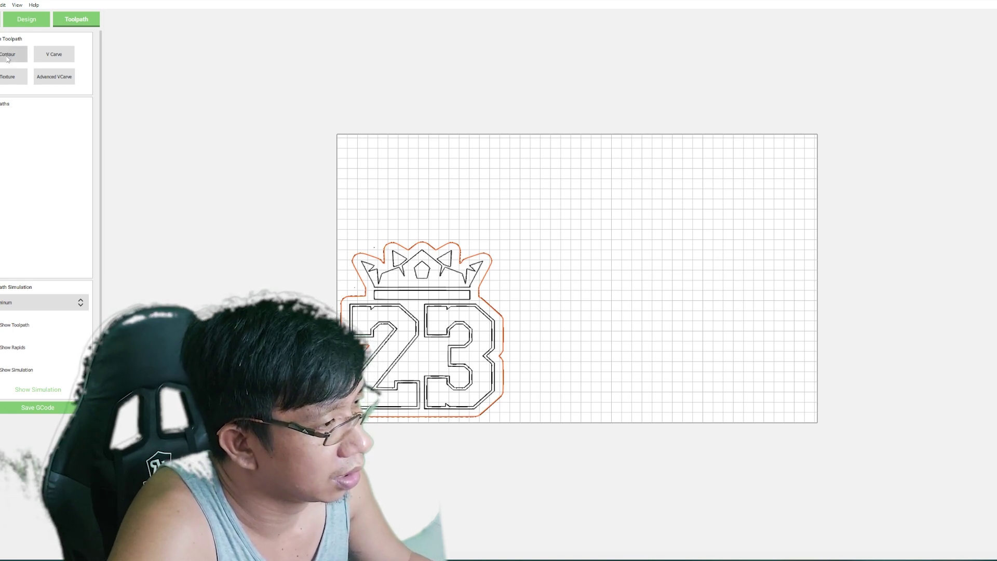
click(14, 64)
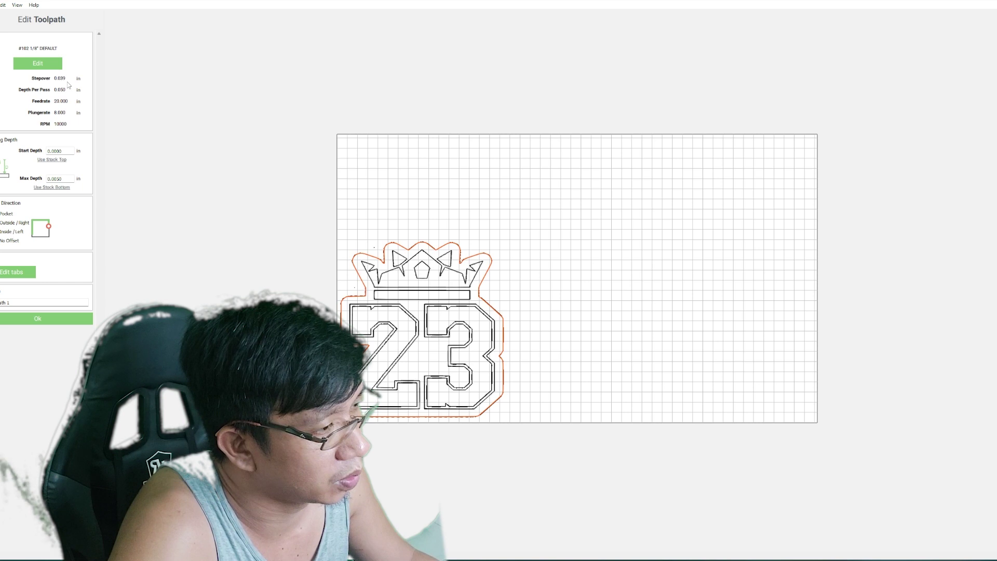
click(40, 320)
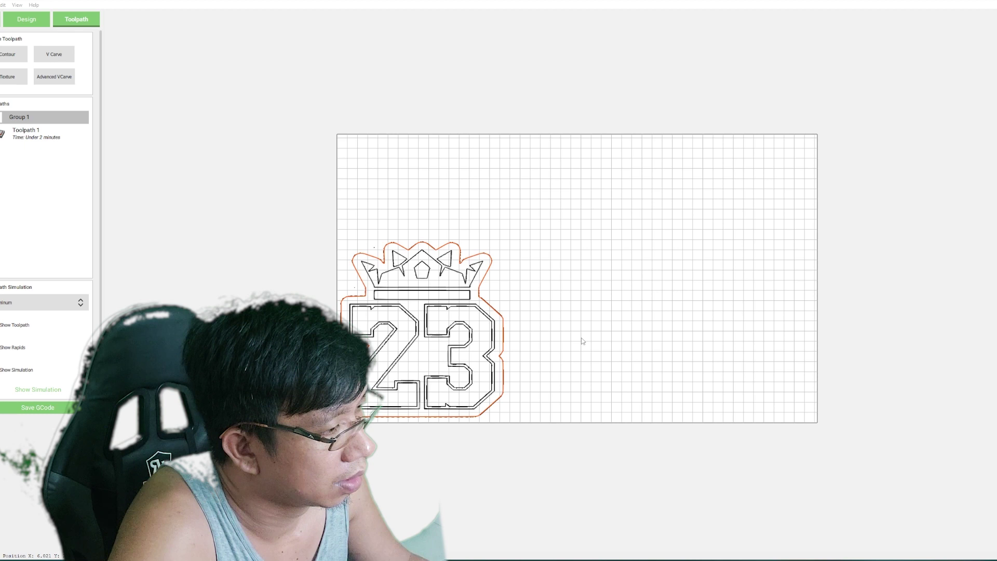
Open File Explorer on the Desktop folder and select the LeBron logo PNG.
key(super+e)
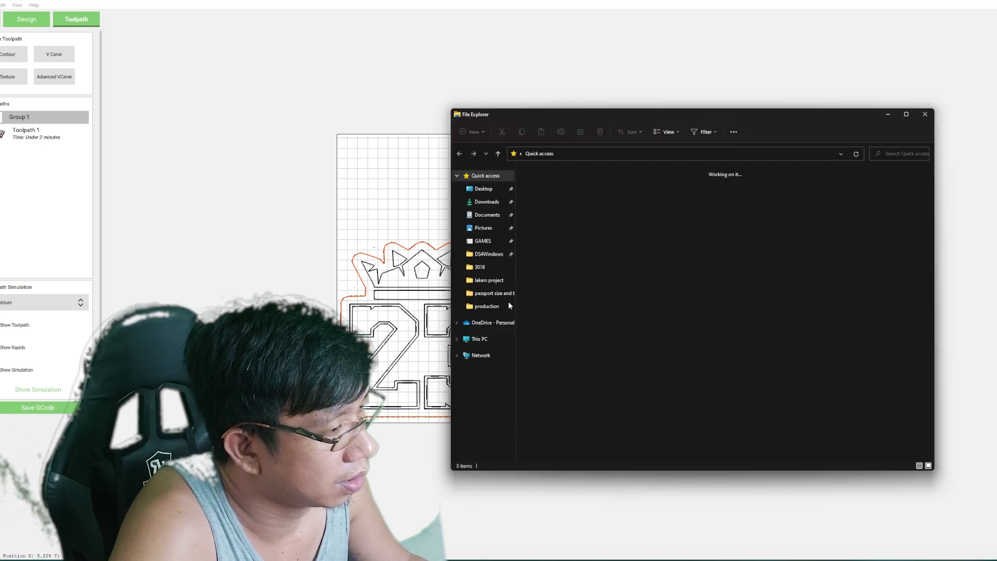
click(486, 190)
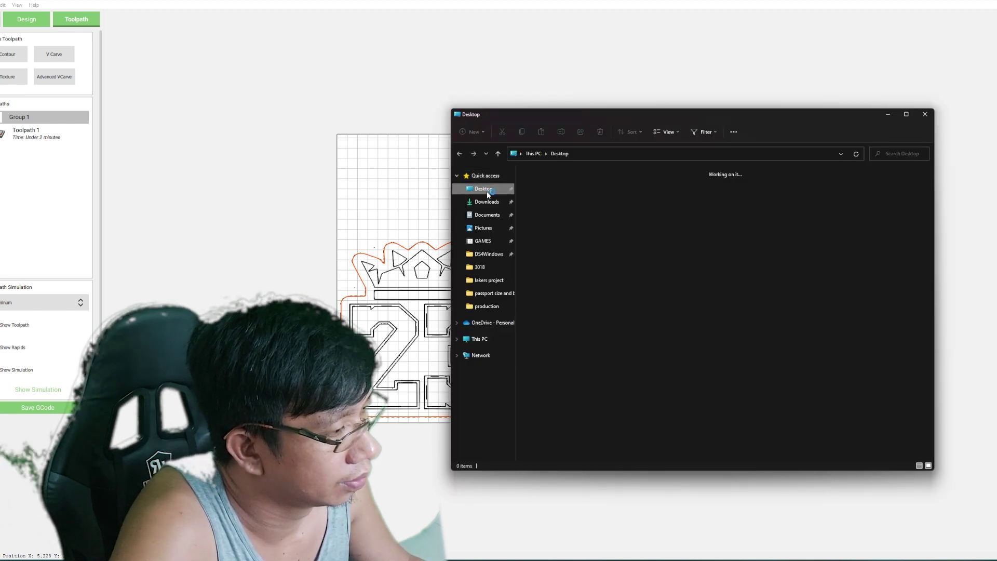
click(669, 290)
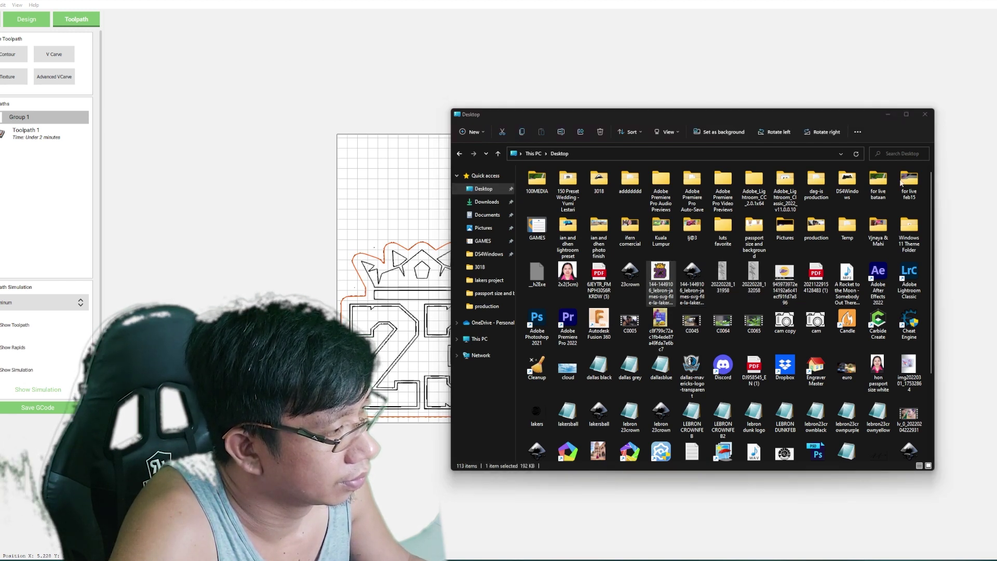
View the purple-and-gold 23 logo in Photos for reference, then close it.
click(887, 115)
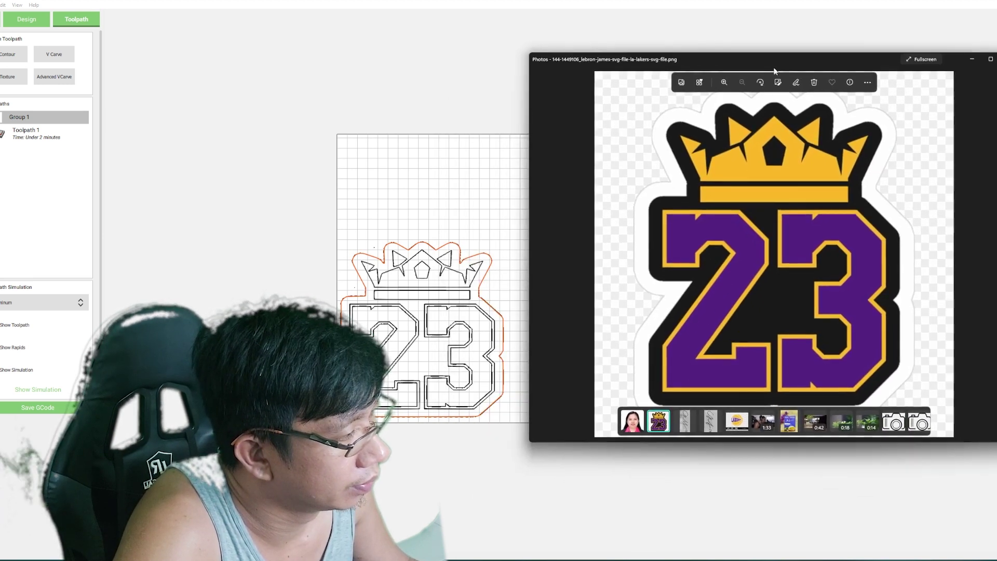
drag(772, 38, 776, 44)
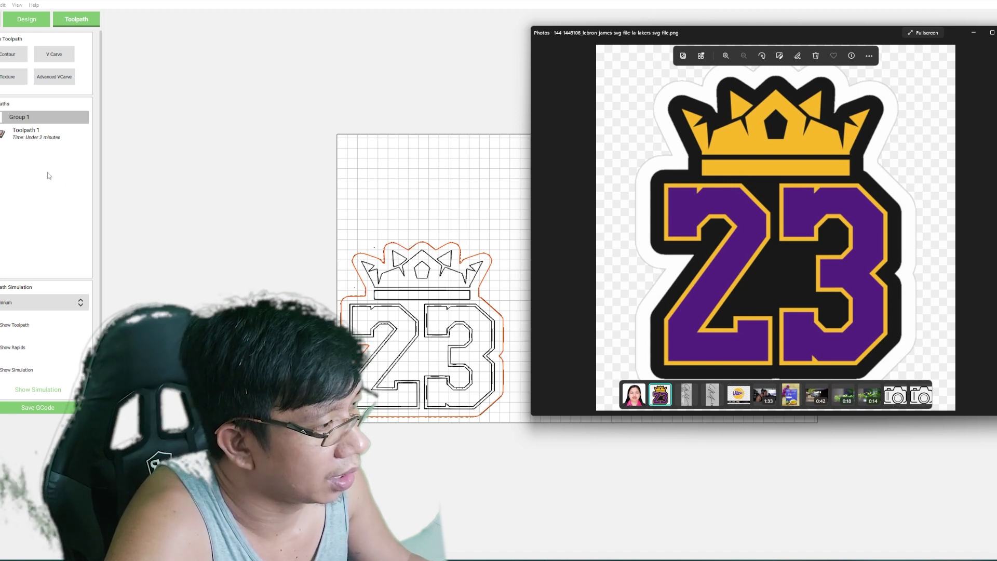
click(29, 201)
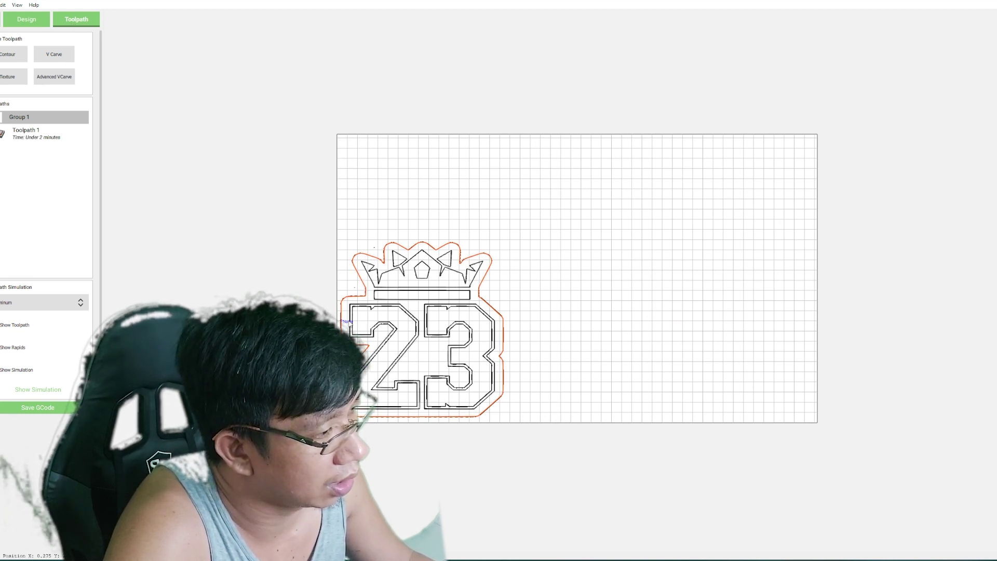
Add contour Toolpaths 2 and 3 on the outlines of the 2 and the 3.
scroll(356, 337, up, 4)
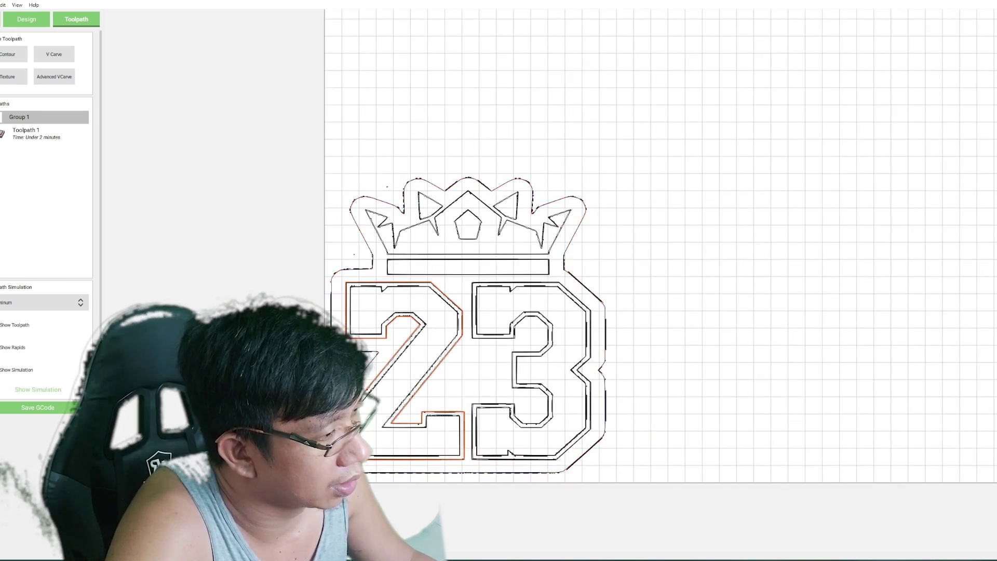
click(6, 60)
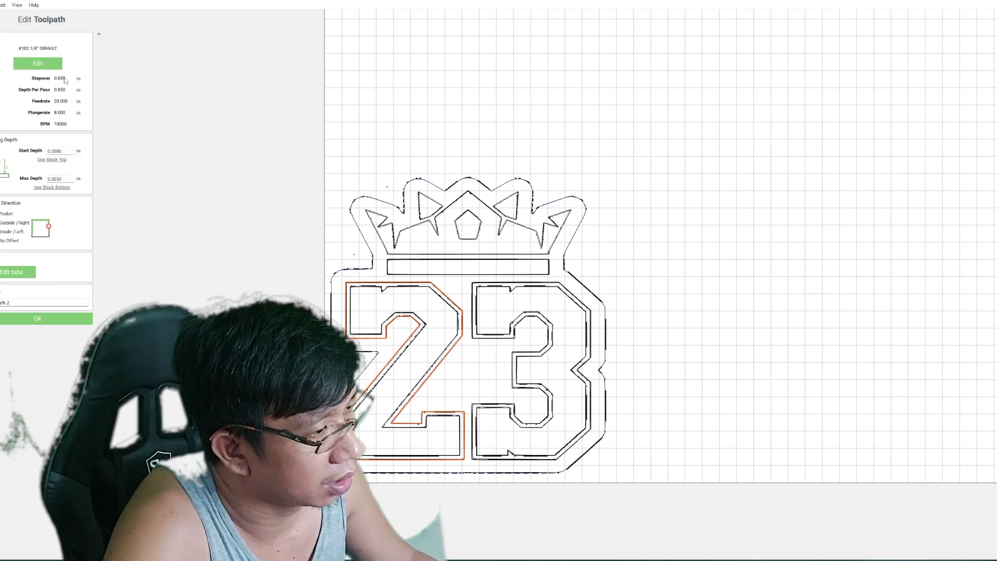
click(38, 319)
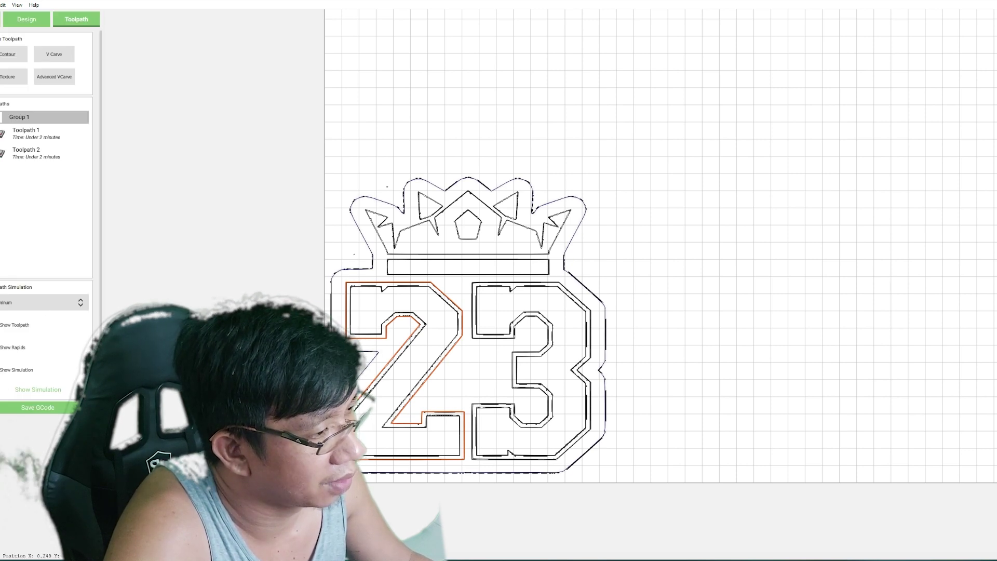
click(489, 343)
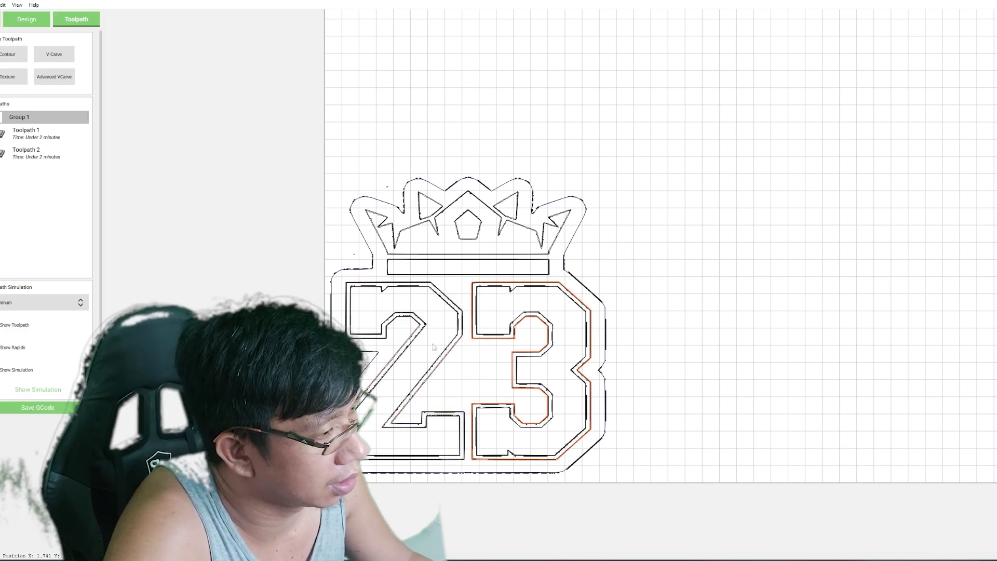
click(7, 55)
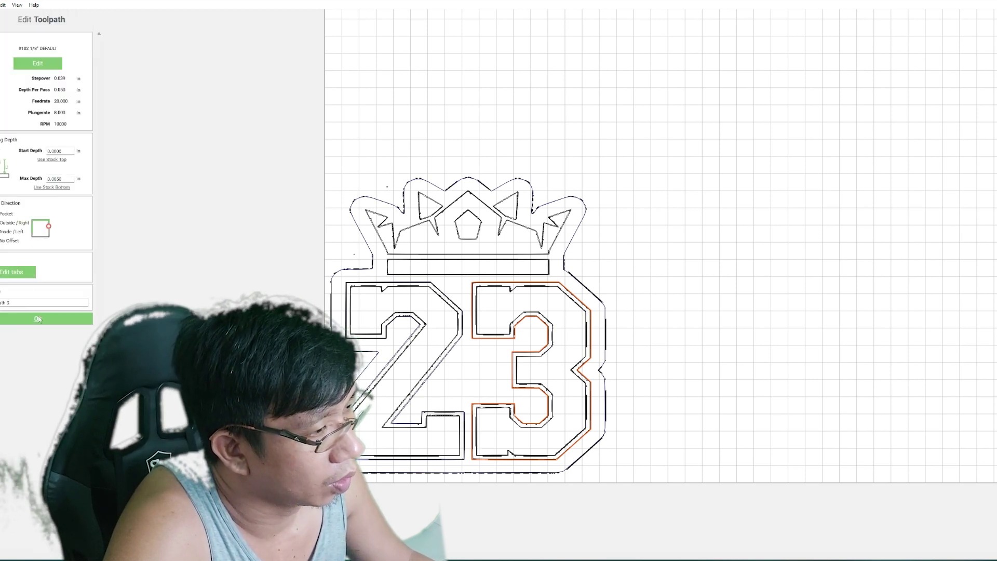
click(41, 320)
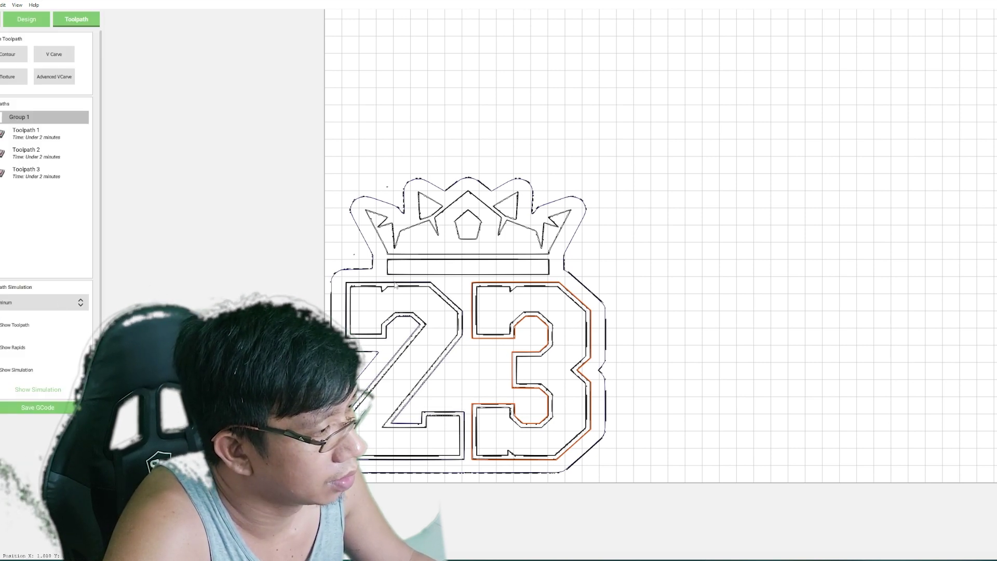
Add contour Toolpaths 4 and 5 on the bar under the crown and the crown's inner outline.
click(421, 277)
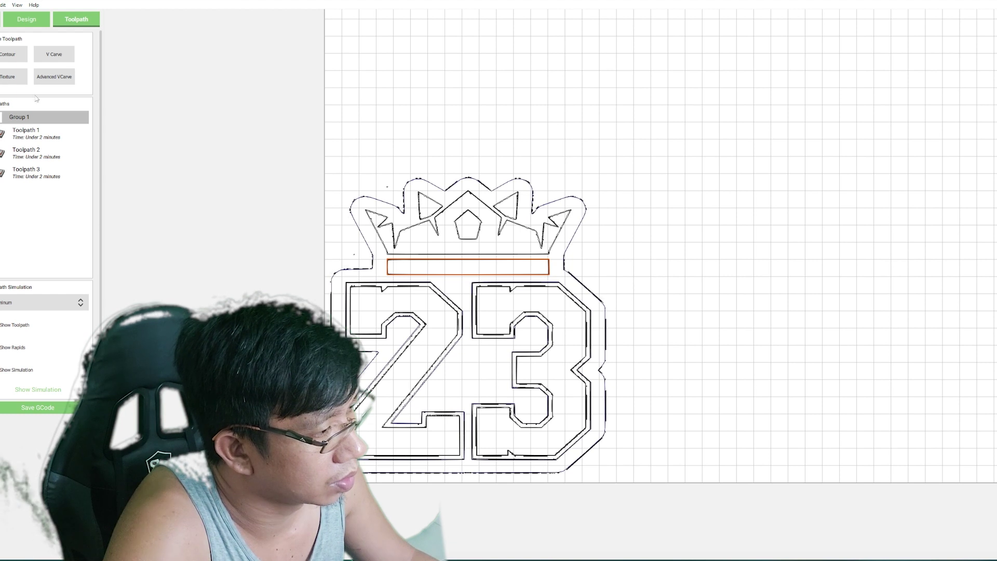
click(8, 58)
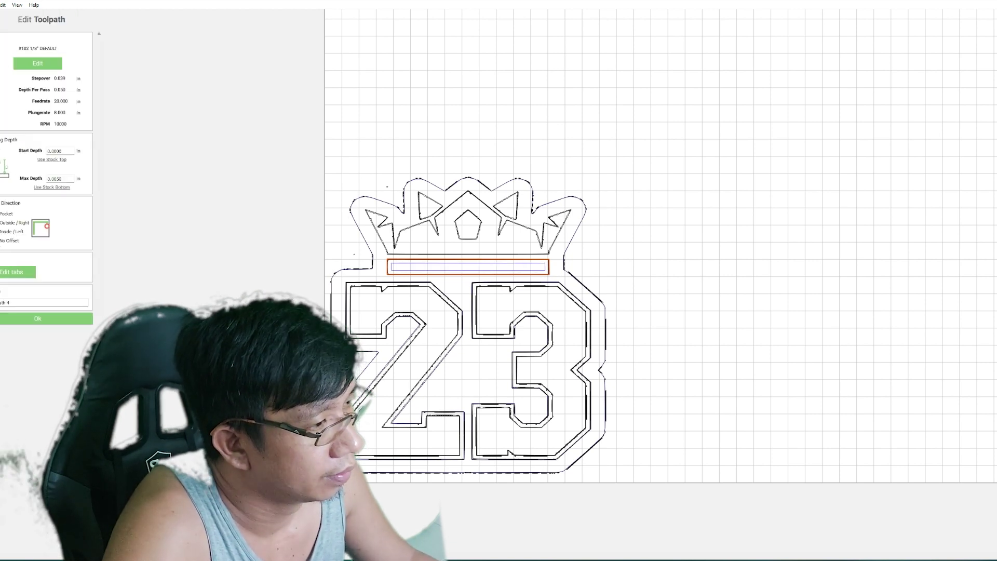
click(39, 319)
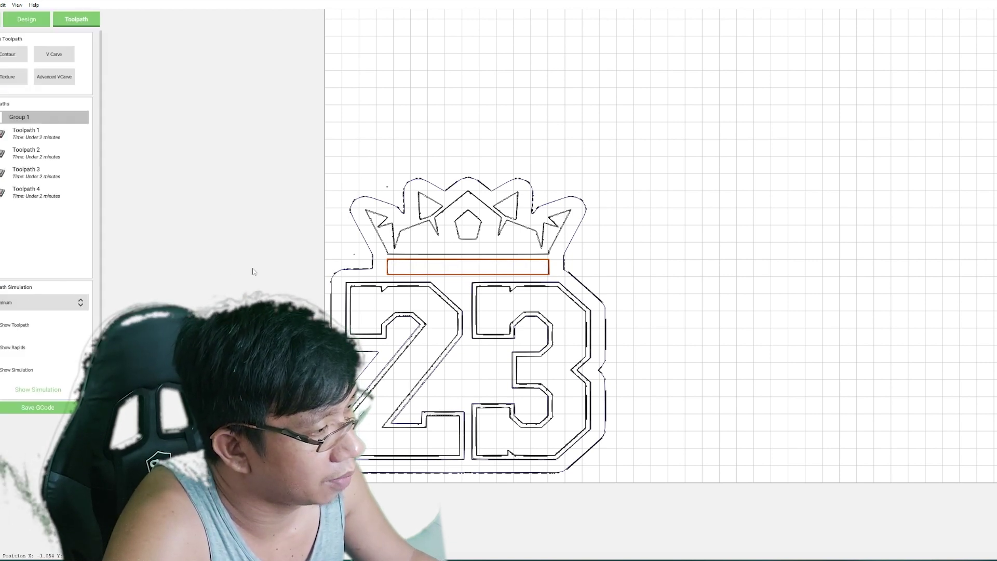
click(411, 254)
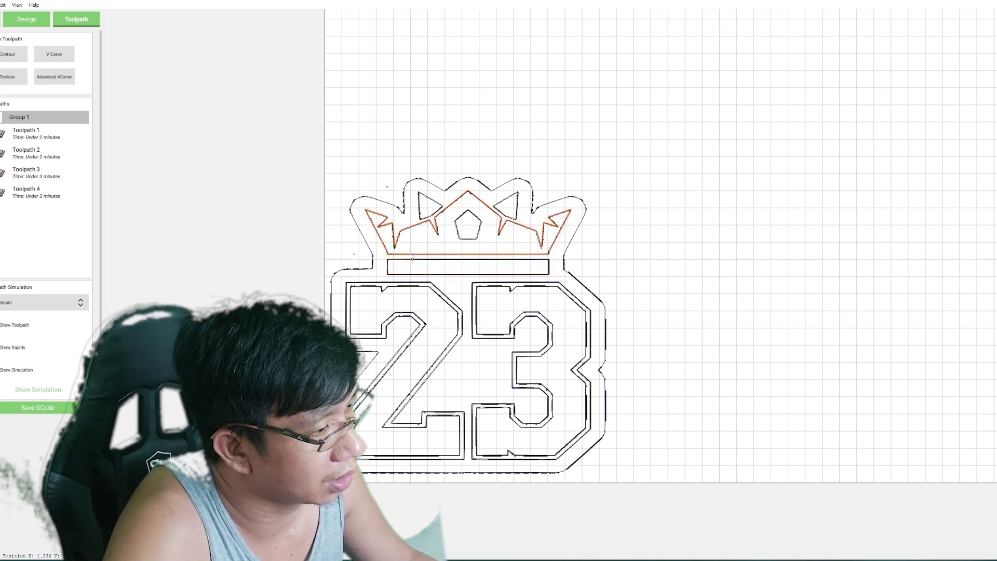
click(6, 58)
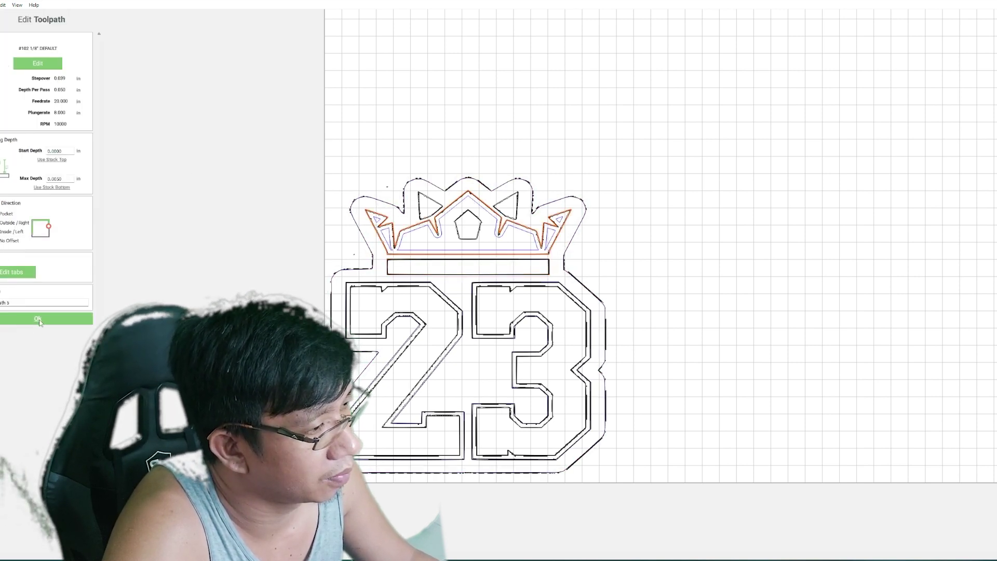
click(40, 317)
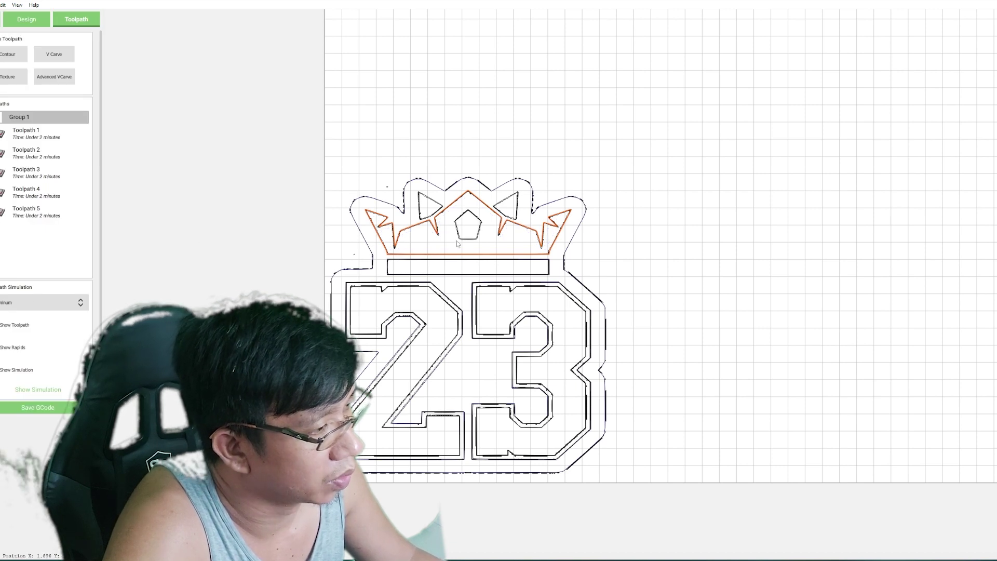
Add contour Toolpaths 6–8 on the crown's pentagon and both triangles, flipping the right triangle's cut side.
click(8, 54)
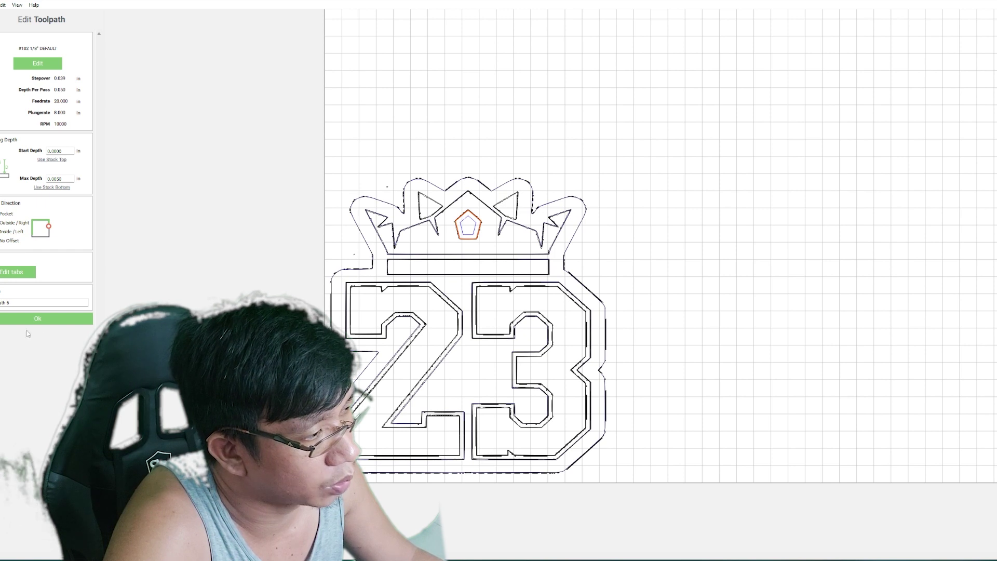
click(42, 320)
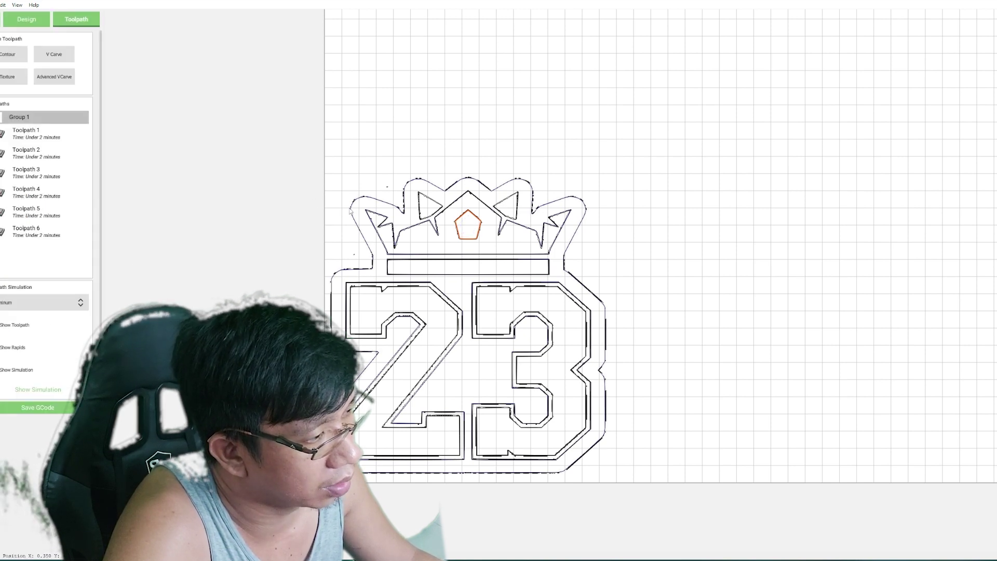
click(421, 215)
click(7, 54)
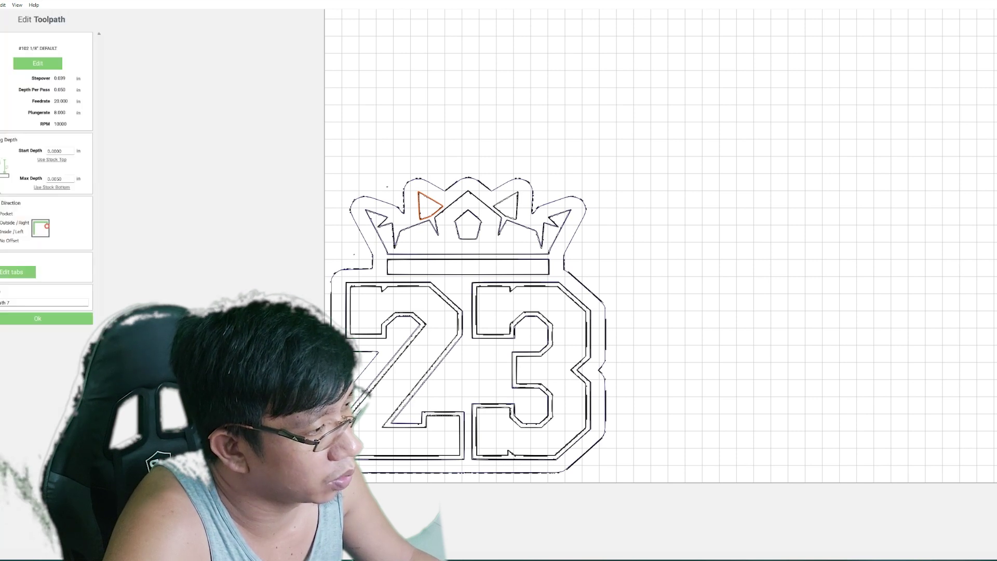
click(38, 318)
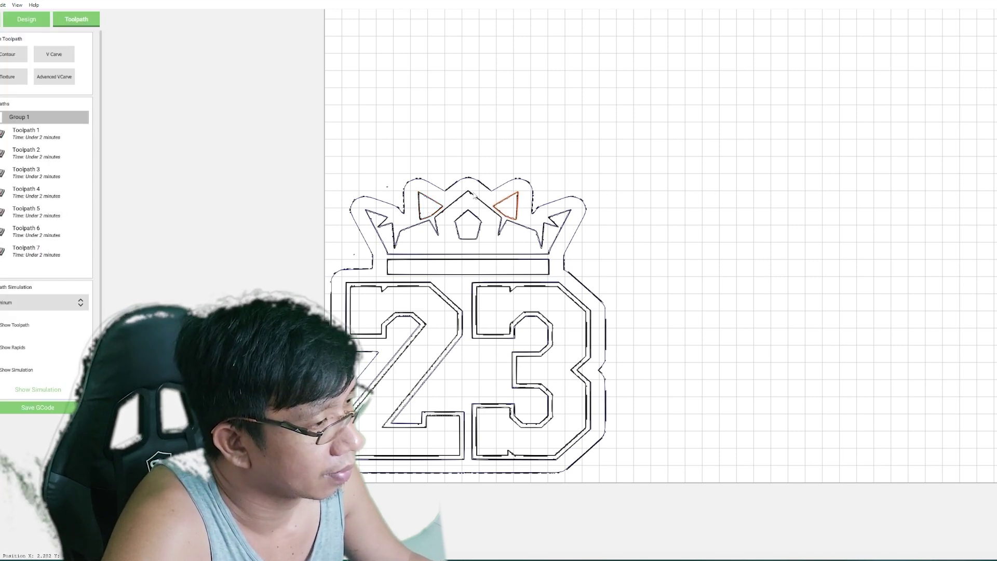
click(8, 54)
click(6, 241)
click(37, 319)
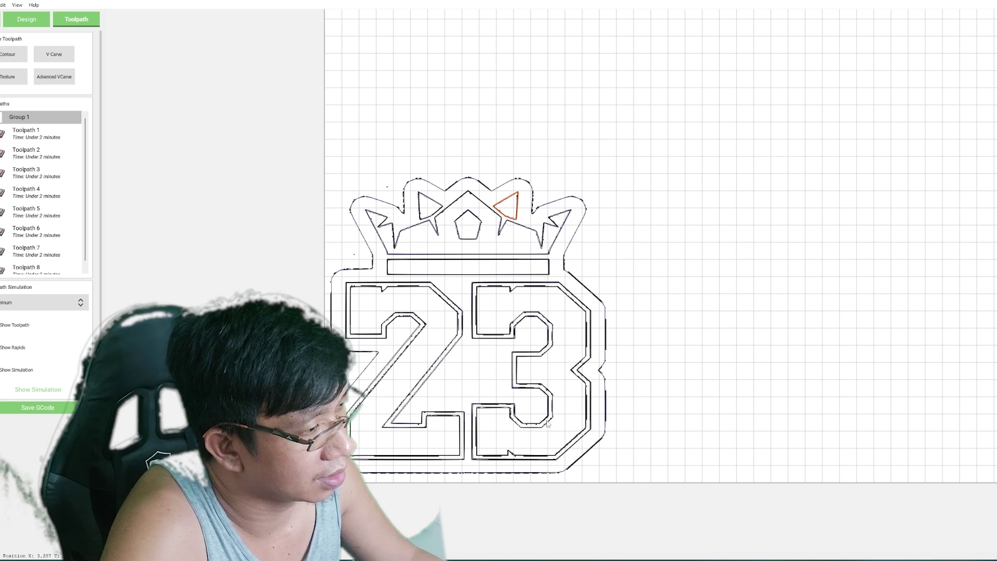
mouse_move(529, 558)
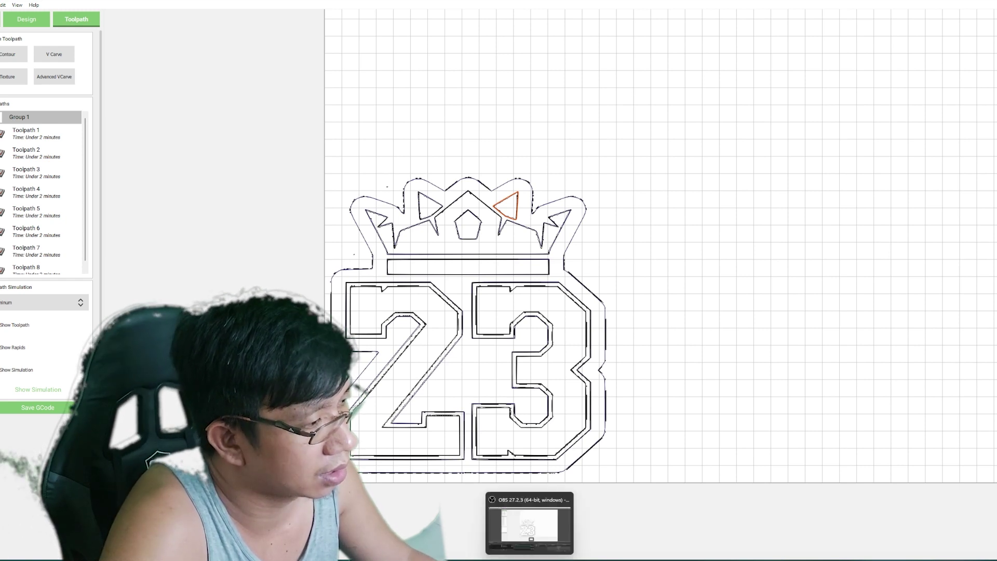
click(692, 558)
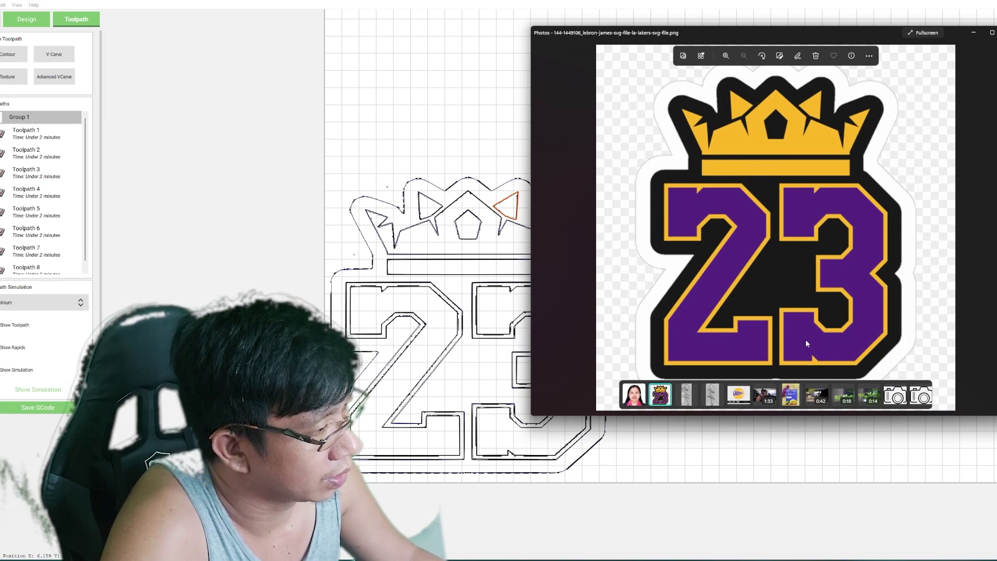
click(574, 486)
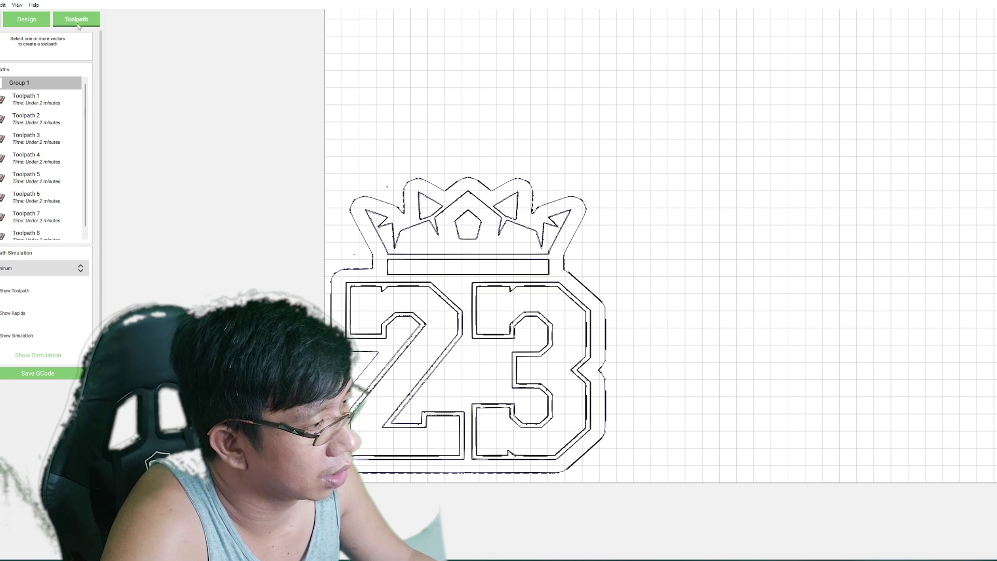
Add a No Offset contour toolpath on the inner outline of the 2.
click(357, 304)
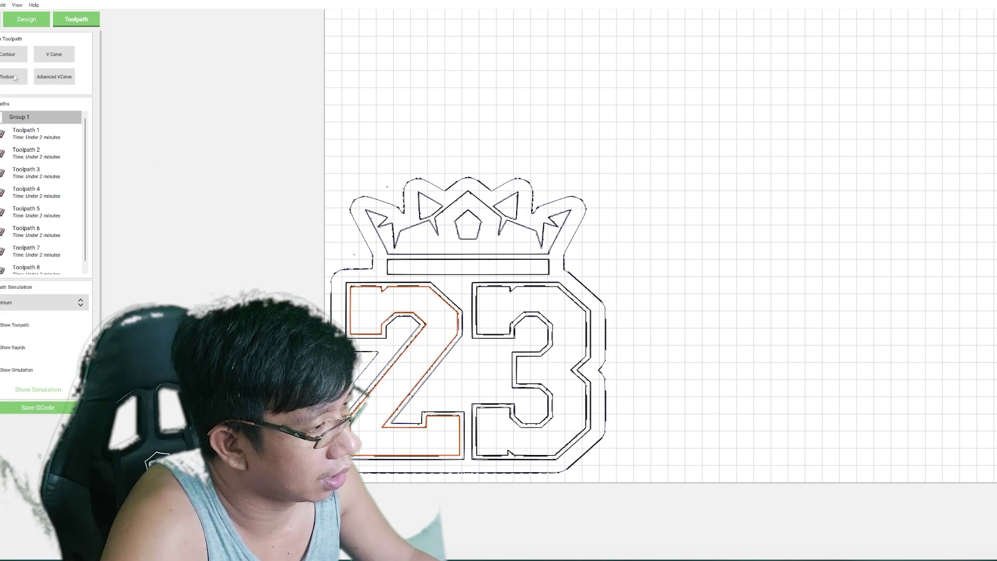
click(13, 54)
click(4, 240)
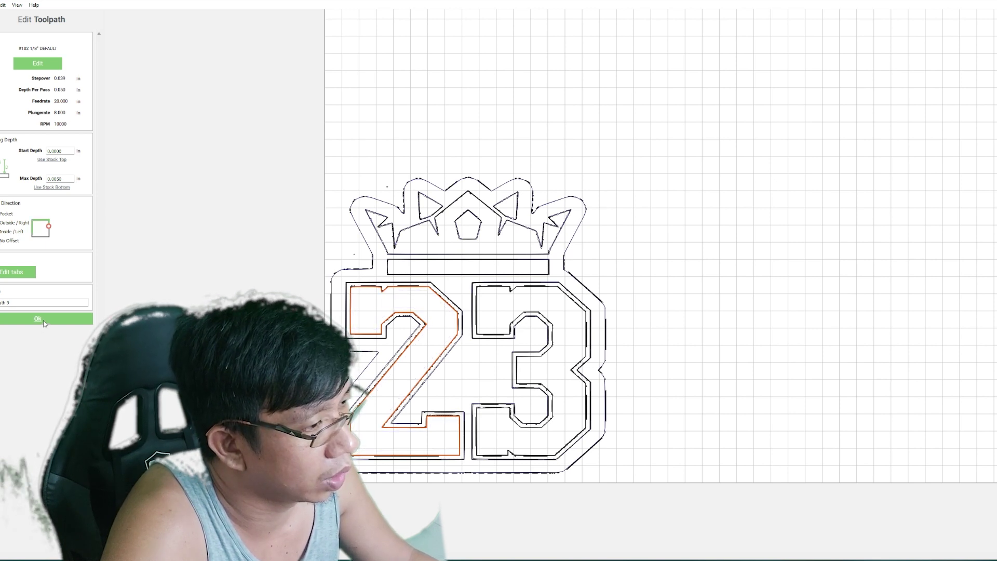
click(43, 320)
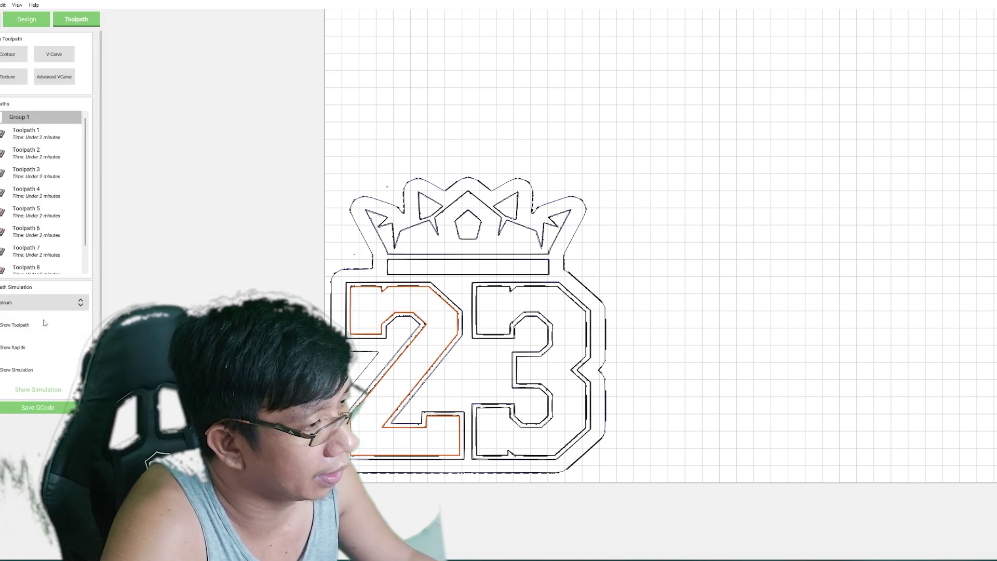
Add a contour toolpath on the 3's outline and start the cutting simulation.
click(479, 295)
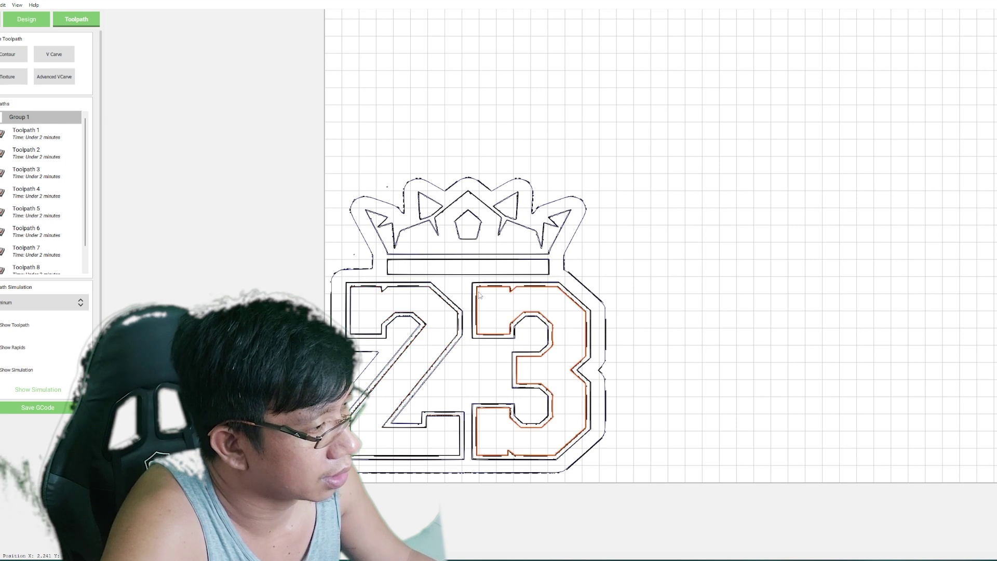
click(14, 61)
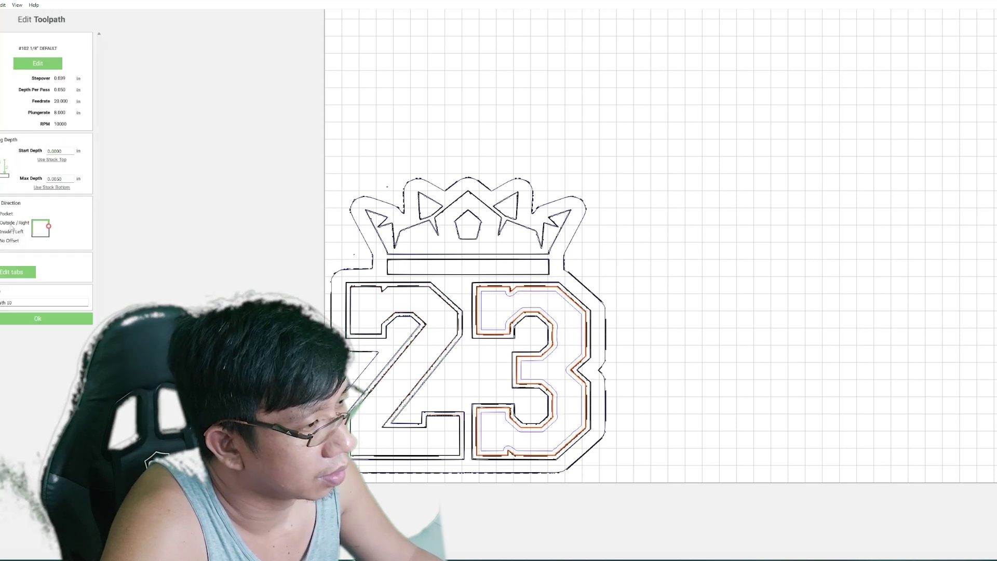
click(35, 318)
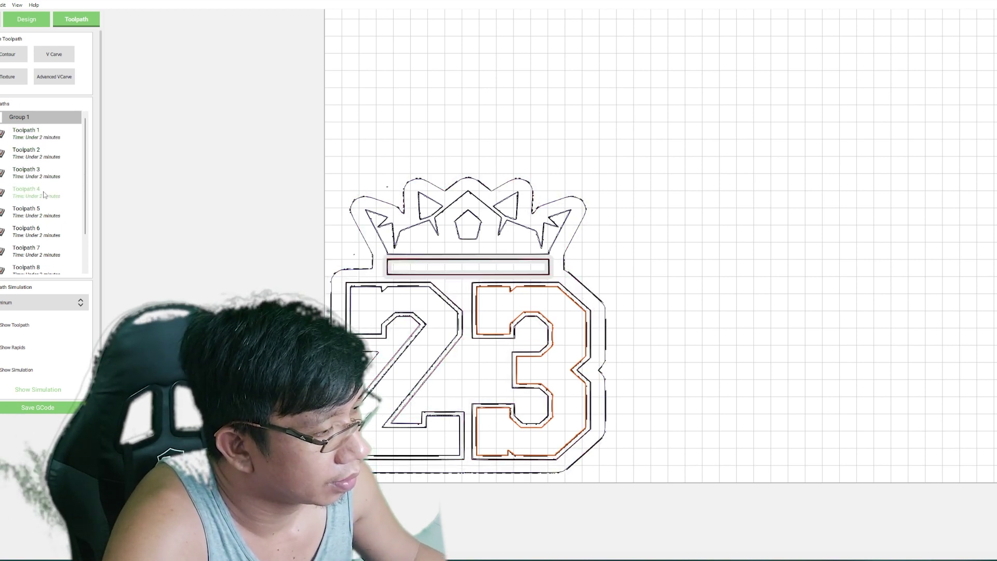
click(38, 389)
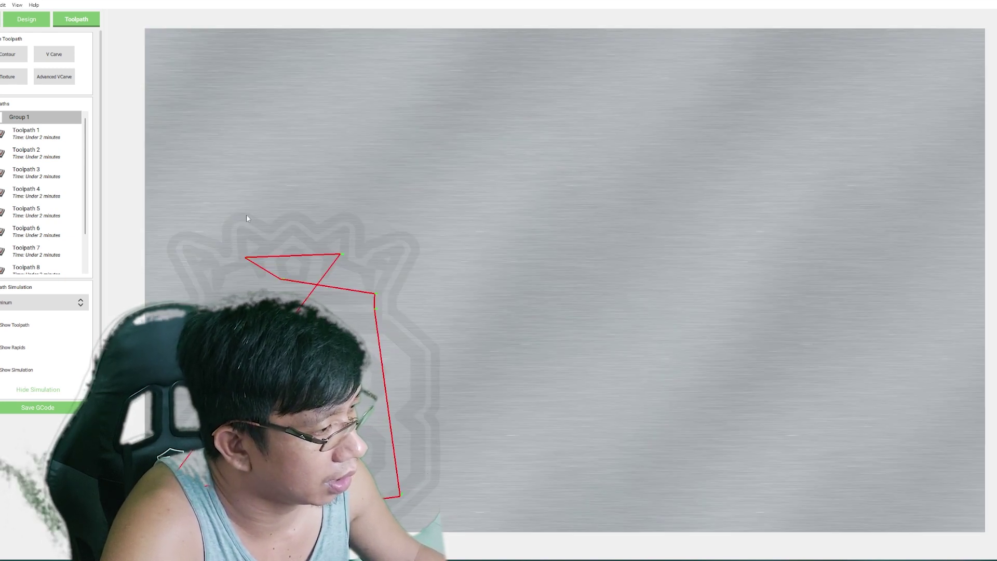
click(24, 409)
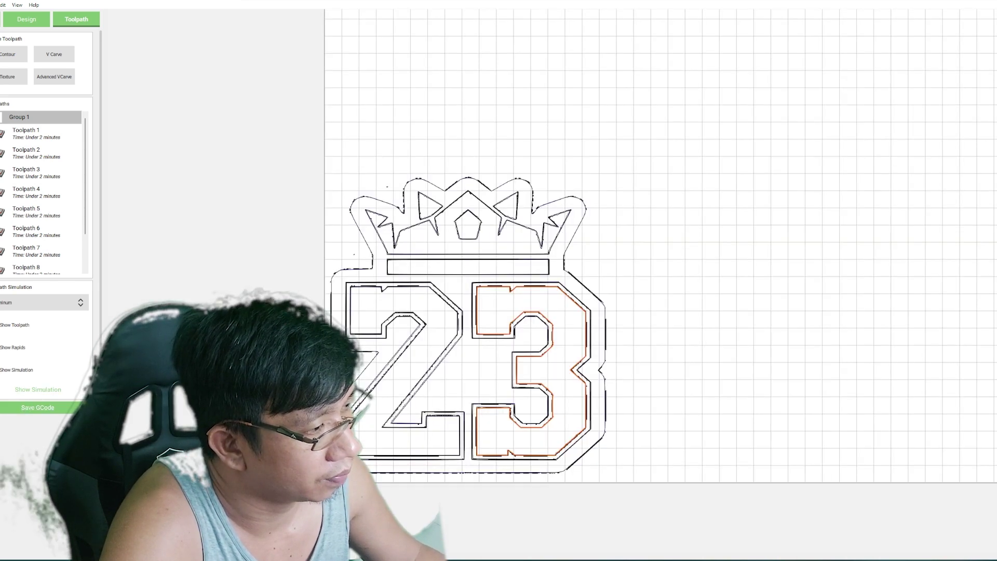
Export the toolpaths as G-code named 'lebron test crown' to the Desktop.
click(36, 407)
text(lebr)
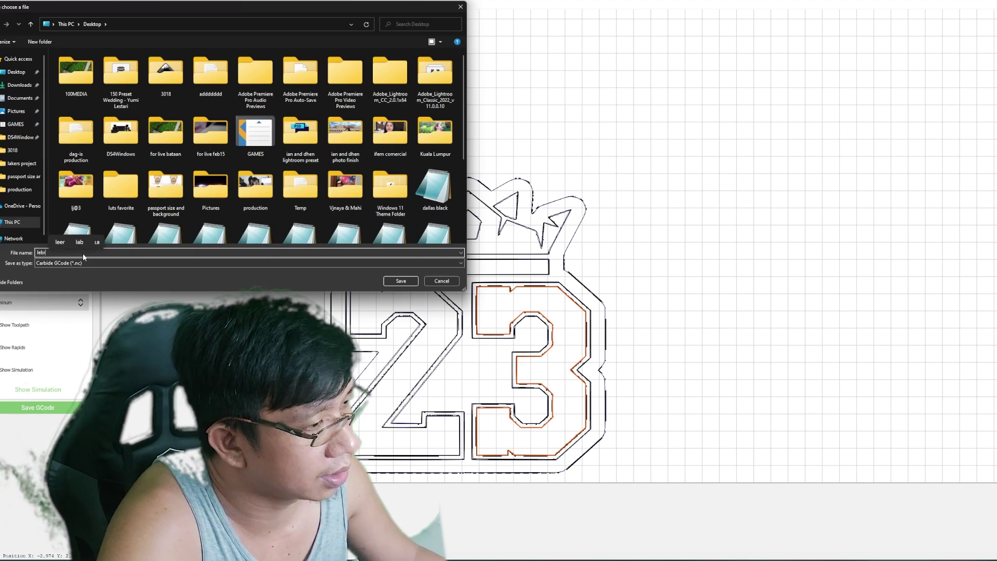
text(on test)
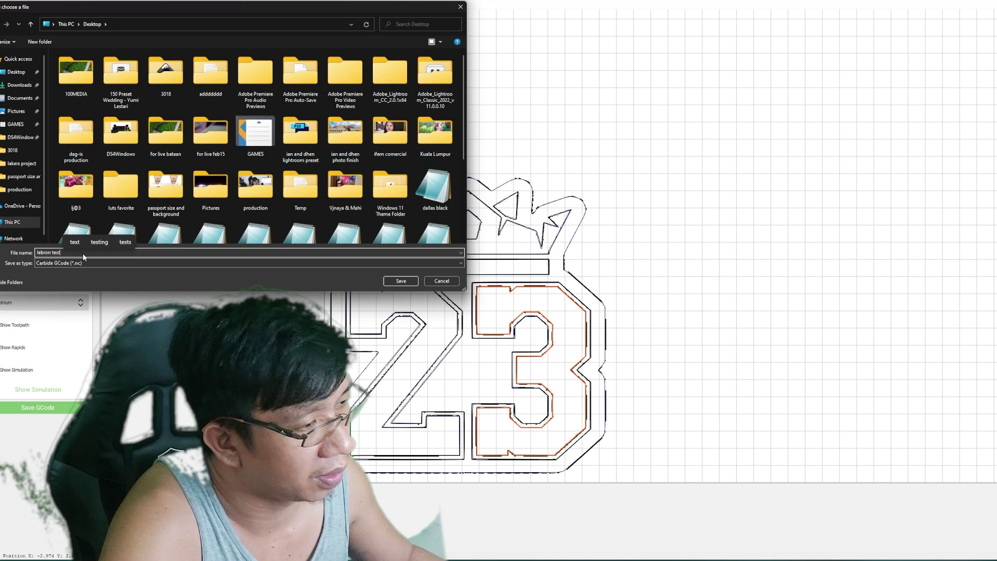
text( crown)
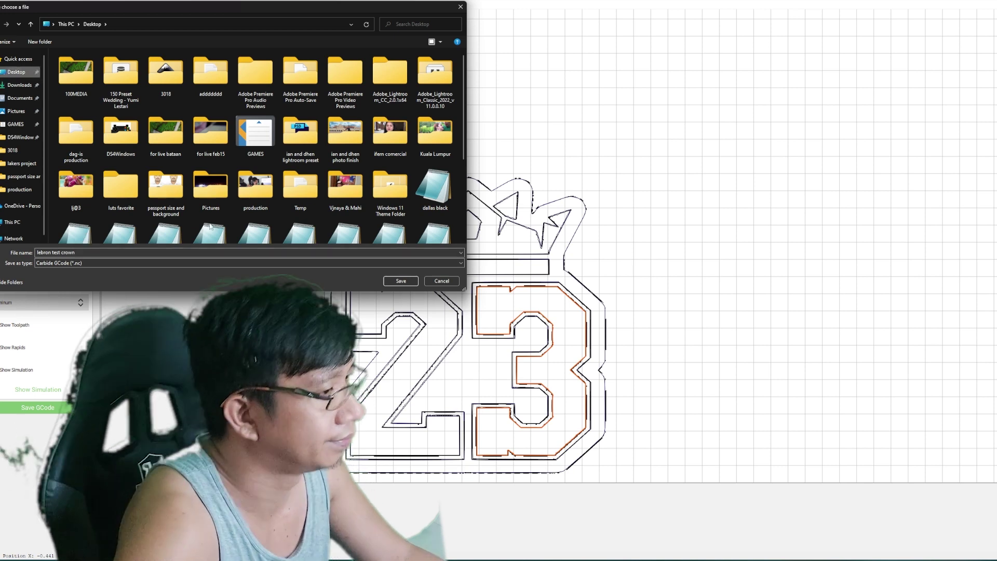
click(400, 280)
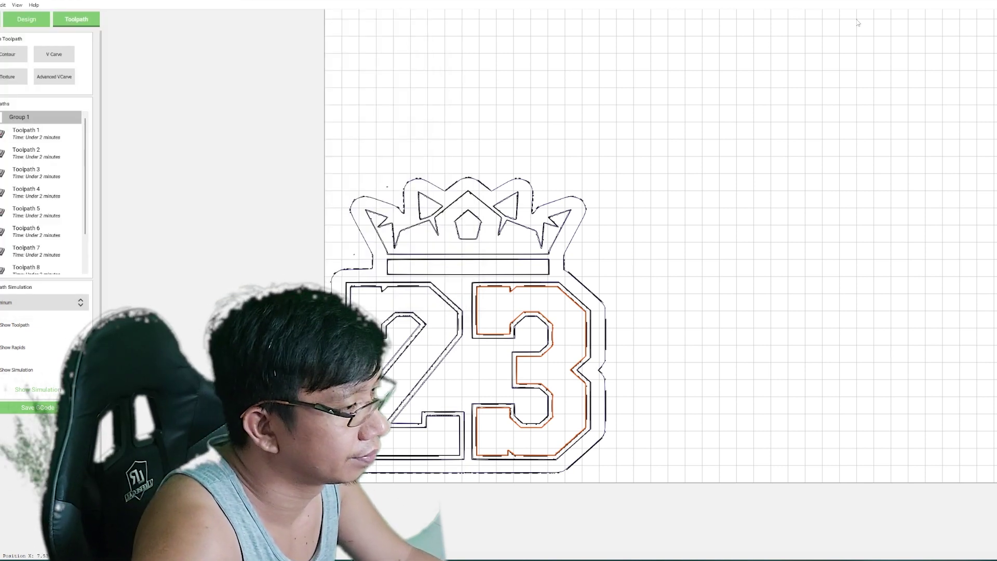
Open 'lebron test crown' in a maximized Notepad and scroll through its X/Y coordinate lines.
click(983, 2)
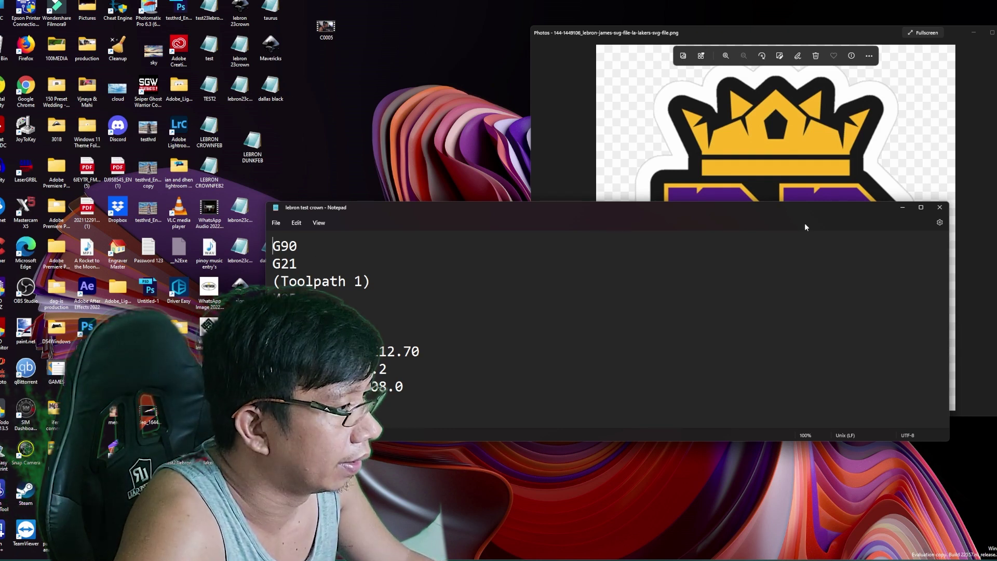
click(902, 208)
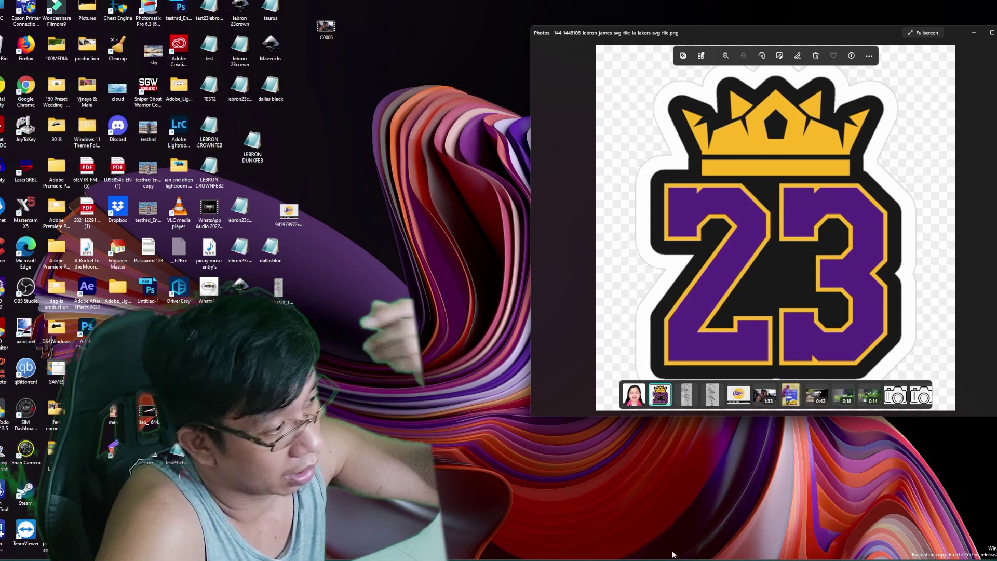
click(711, 553)
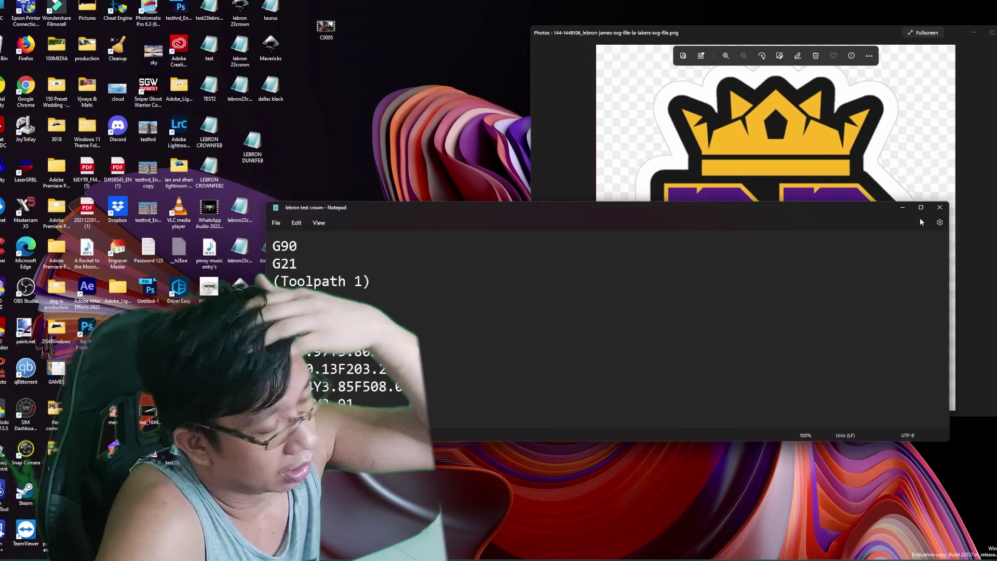
click(921, 207)
scroll(112, 189, down, 7)
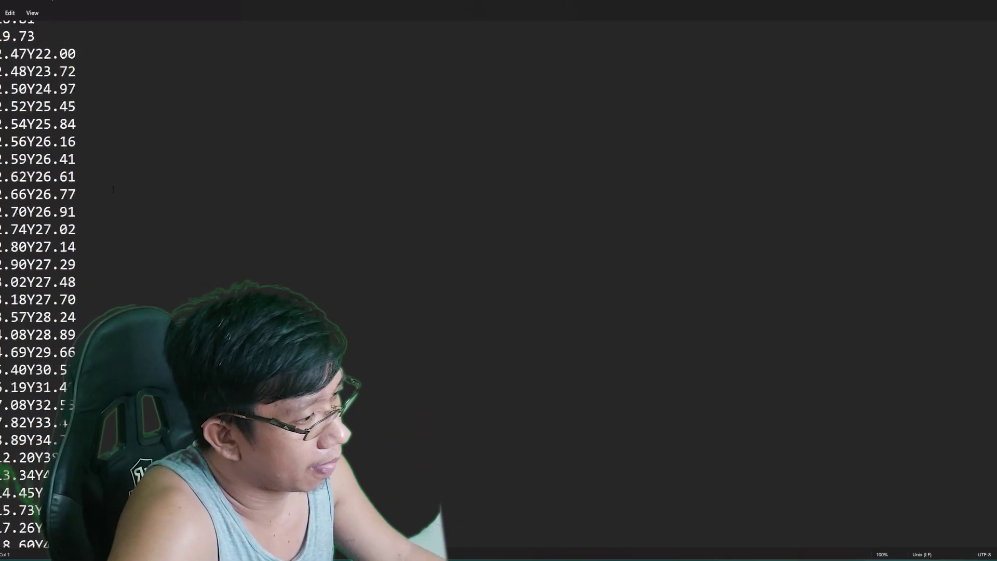
scroll(112, 188, down, 20)
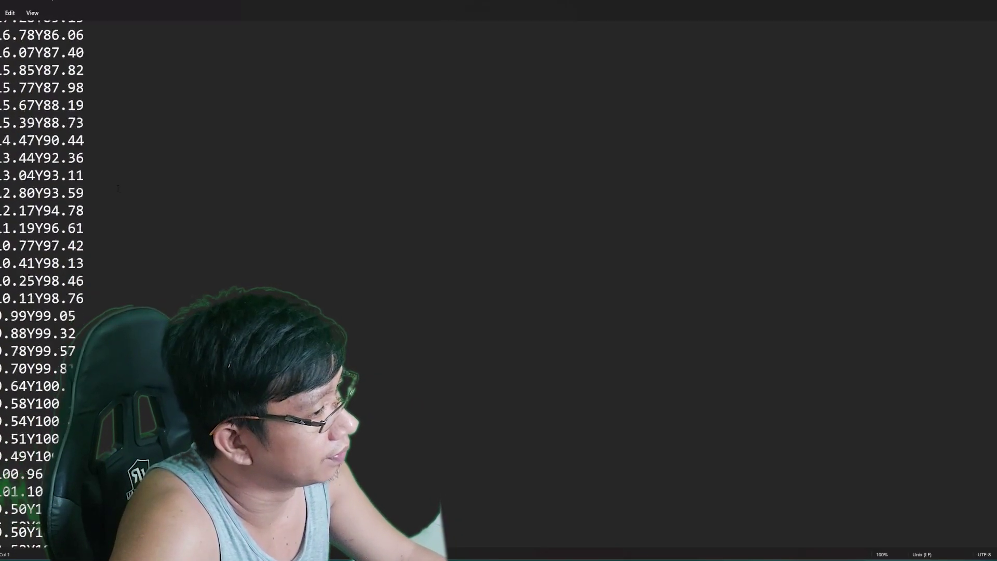